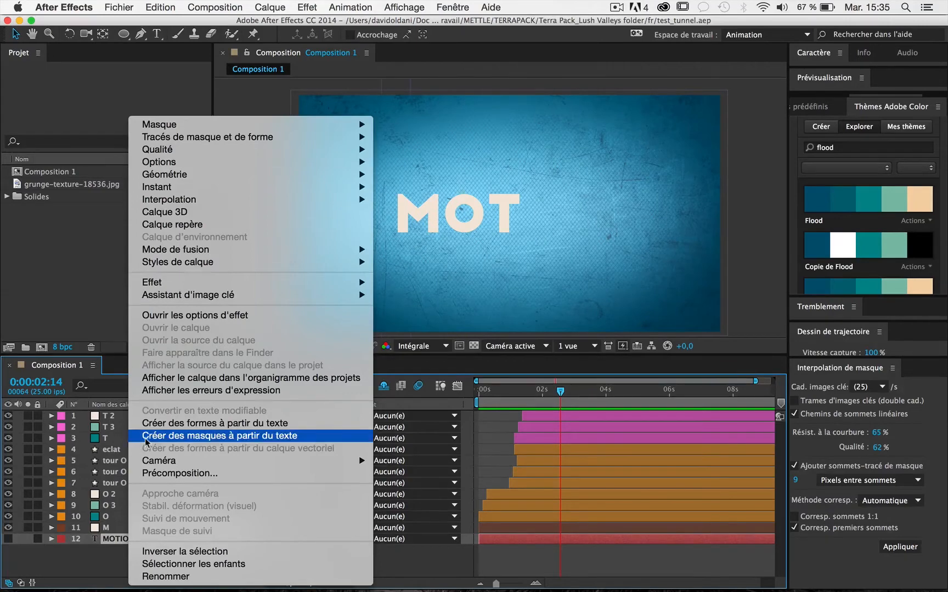
Create masks from the MOTION text and set up the resulting layer with the name I and the Bleu label.
left_click(165, 435)
key("Return")
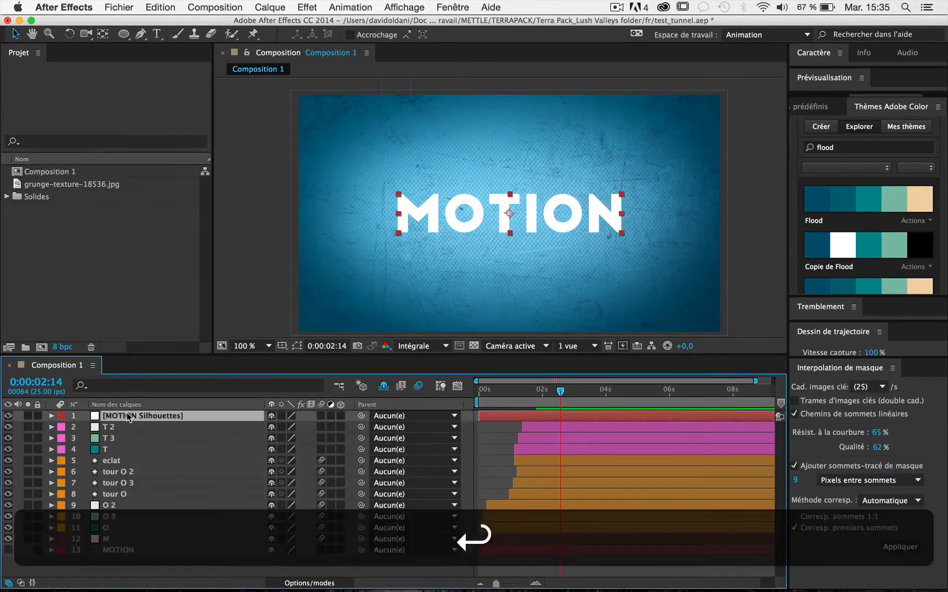
left_click(61, 415)
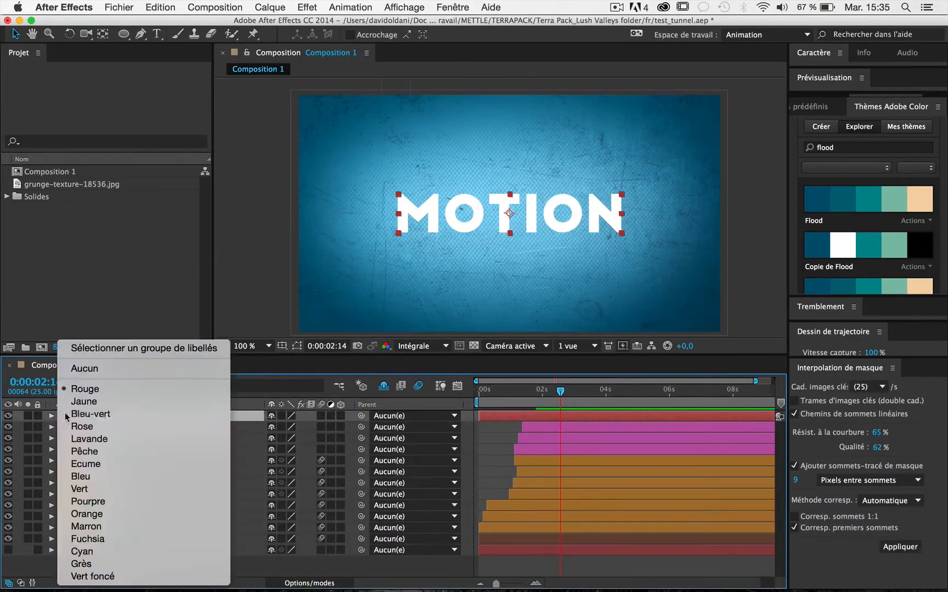
left_click(76, 476)
left_click(61, 416)
Delete every letter mask on the I layer except the mask for the letter I.
left_click(50, 415)
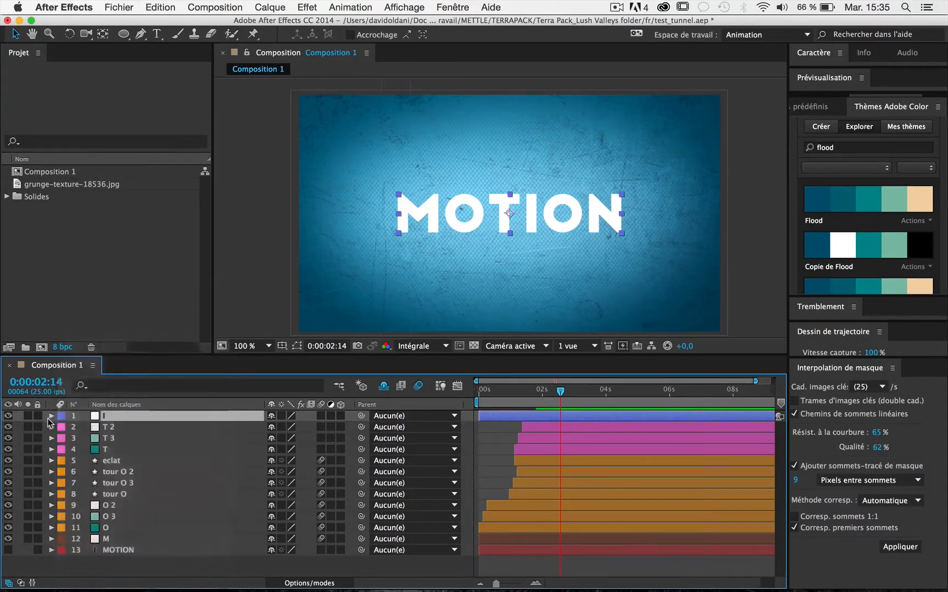
left_click(51, 416)
left_click(64, 432)
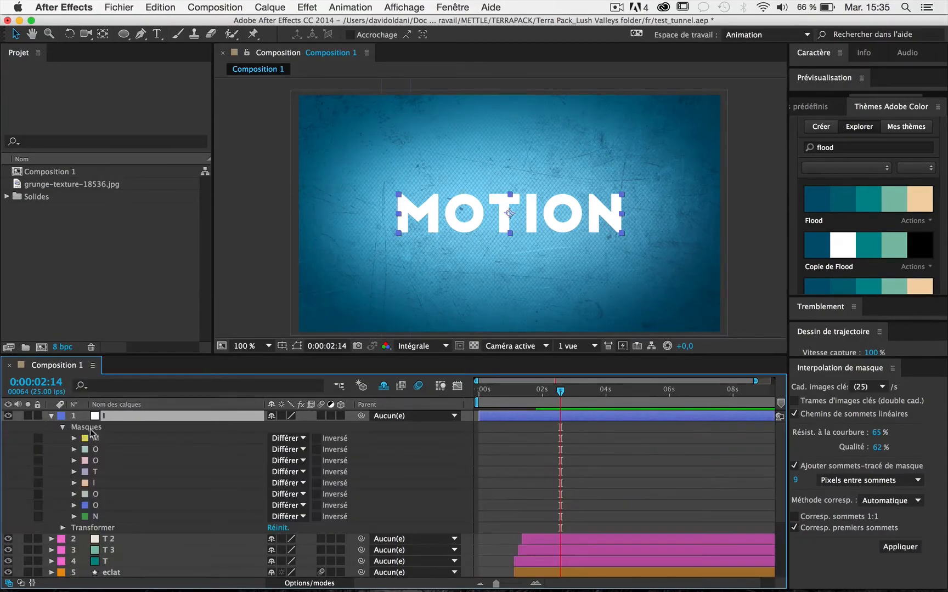
left_click(96, 438)
key("BackSpace")
left_click(99, 440)
key("BackSpace")
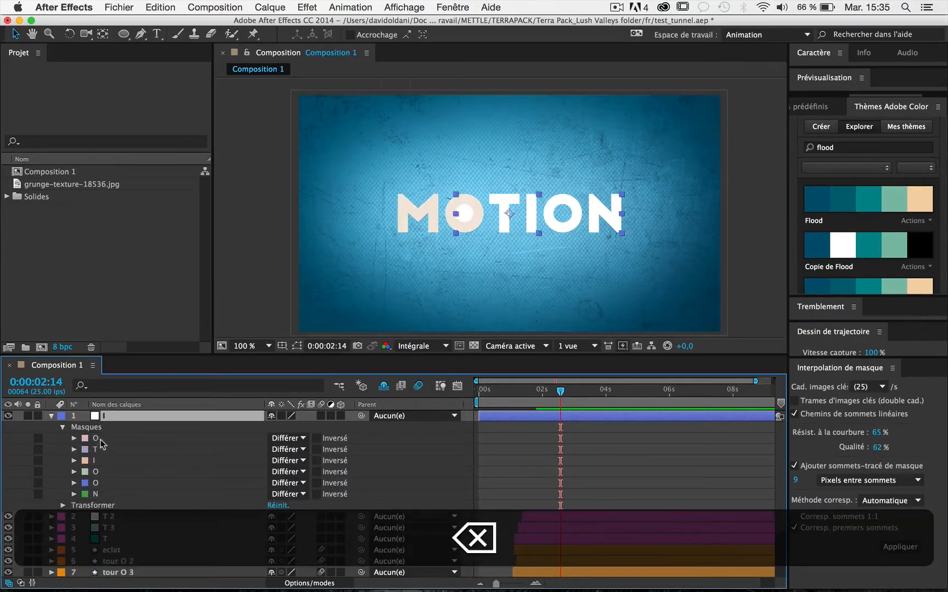
left_click(99, 441)
key("BackSpace")
left_click(100, 441)
key("BackSpace")
left_click(100, 451)
key("BackSpace")
left_click(98, 450)
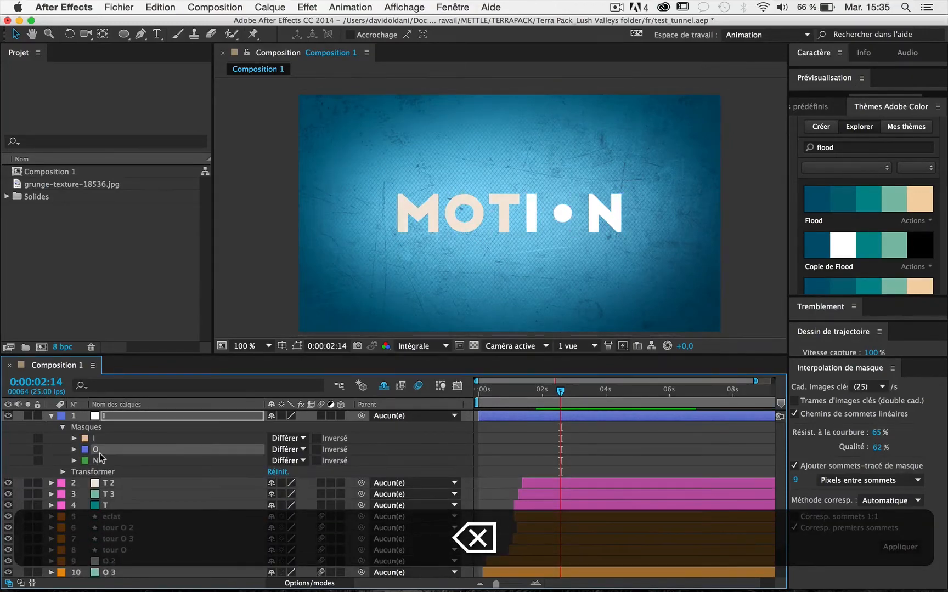
key("BackSpace")
left_click(97, 449)
key("BackSpace")
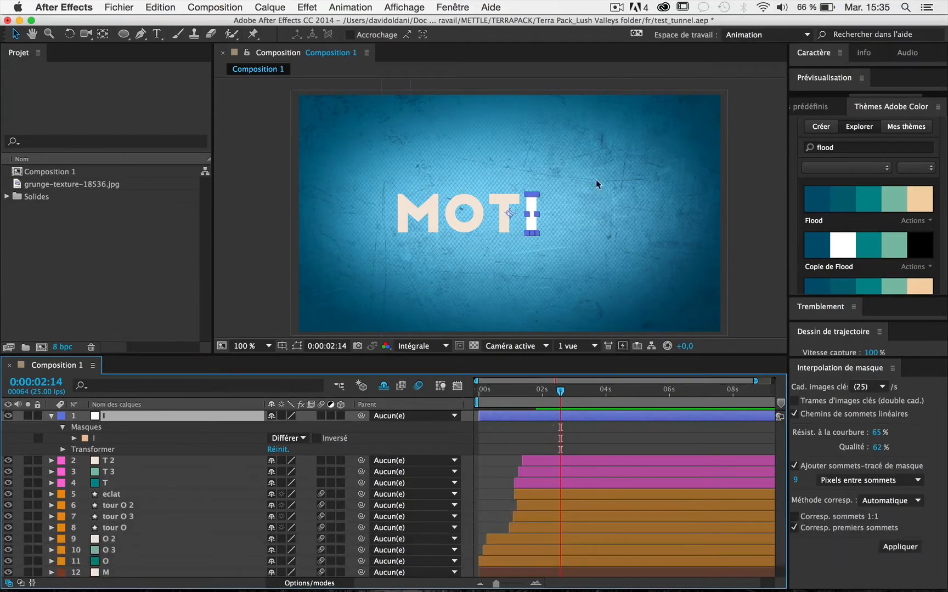
Trim the I layer's start to about 1.5 seconds and add a Tracé du masque keyframe at 0:00:02:08.
left_click_drag(524, 398, 552, 408)
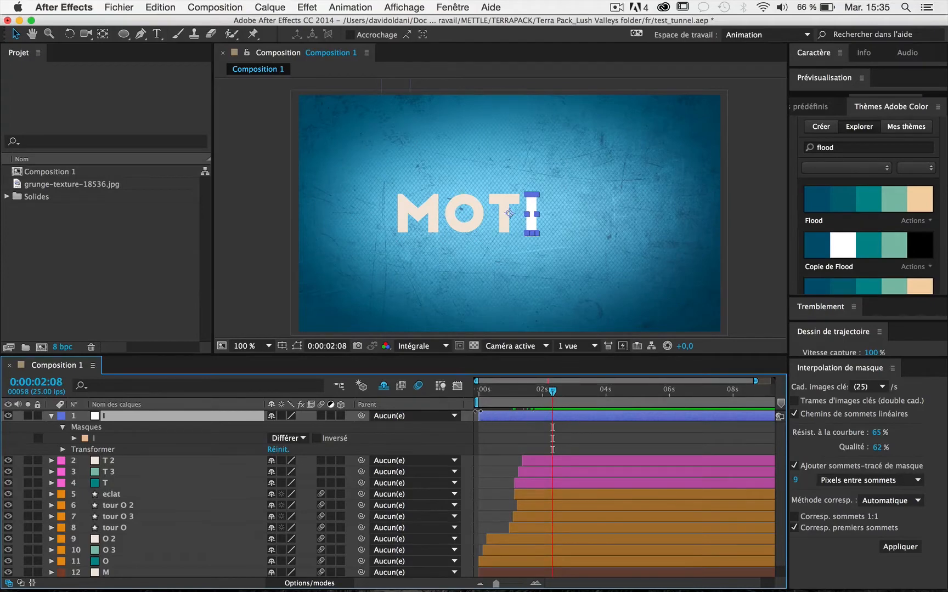
left_click_drag(476, 411, 524, 419)
left_click(74, 438)
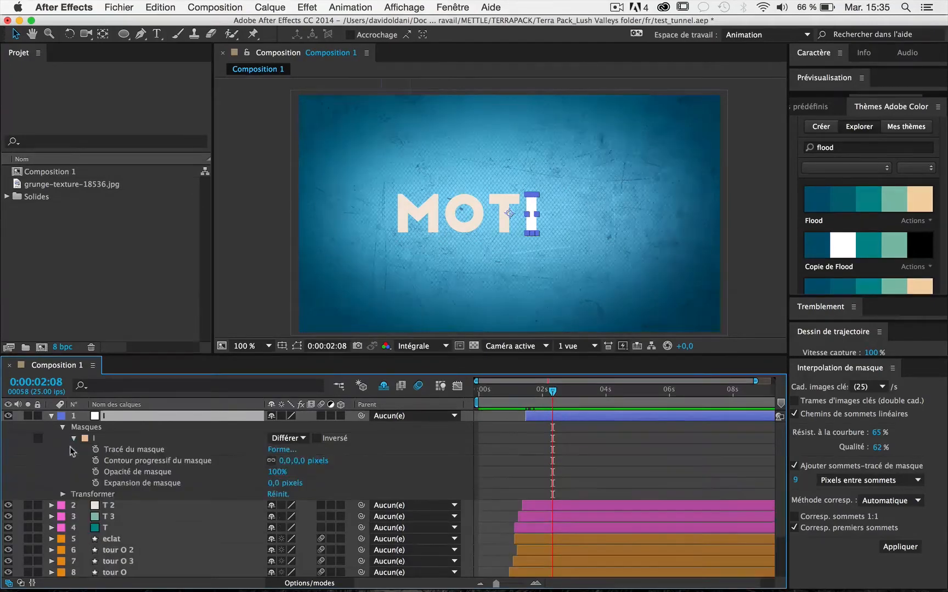
left_click(112, 451)
left_click(96, 449)
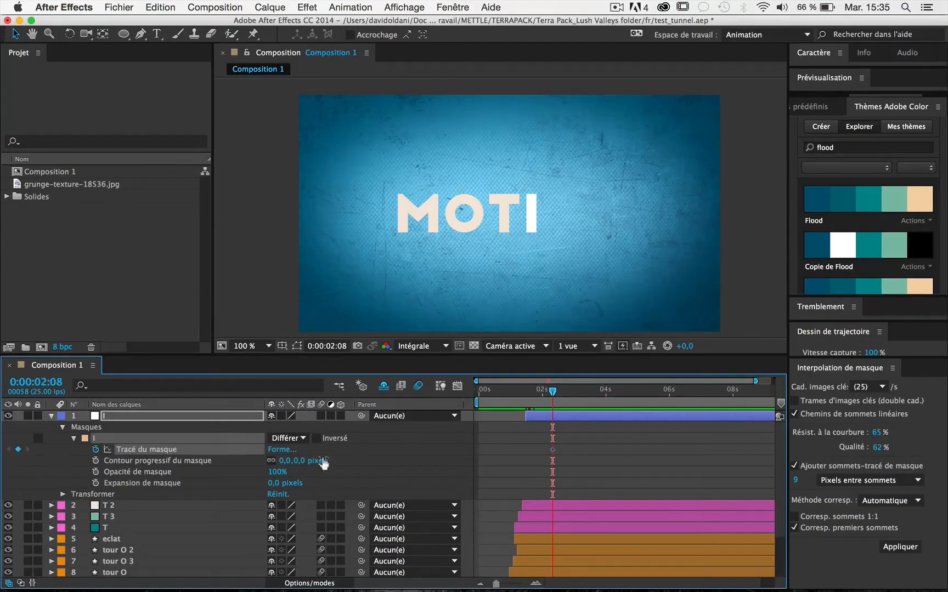
Recolour the I layer's solid with the cream colour sampled from the letter T.
key("period")
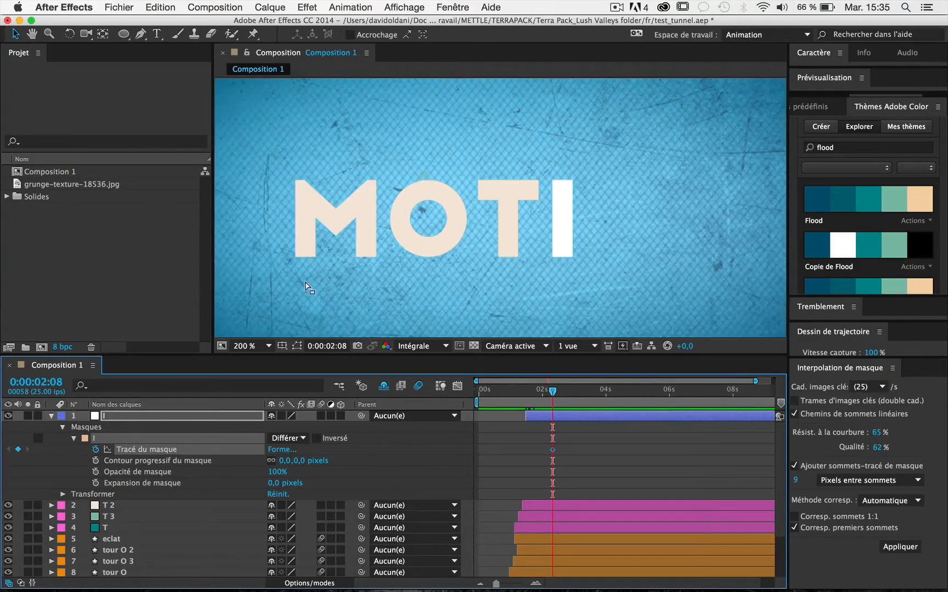
key("shift+super+y")
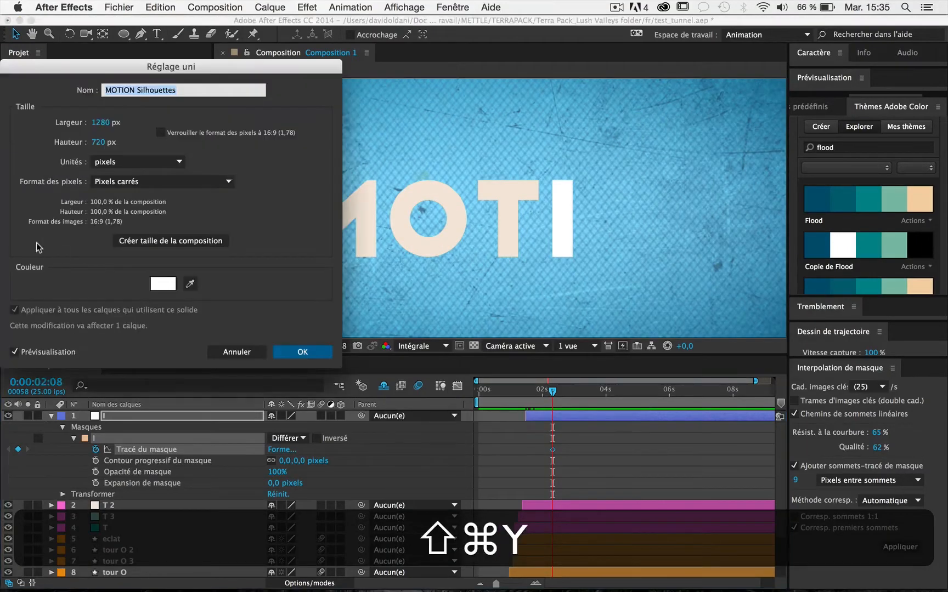
left_click(192, 286)
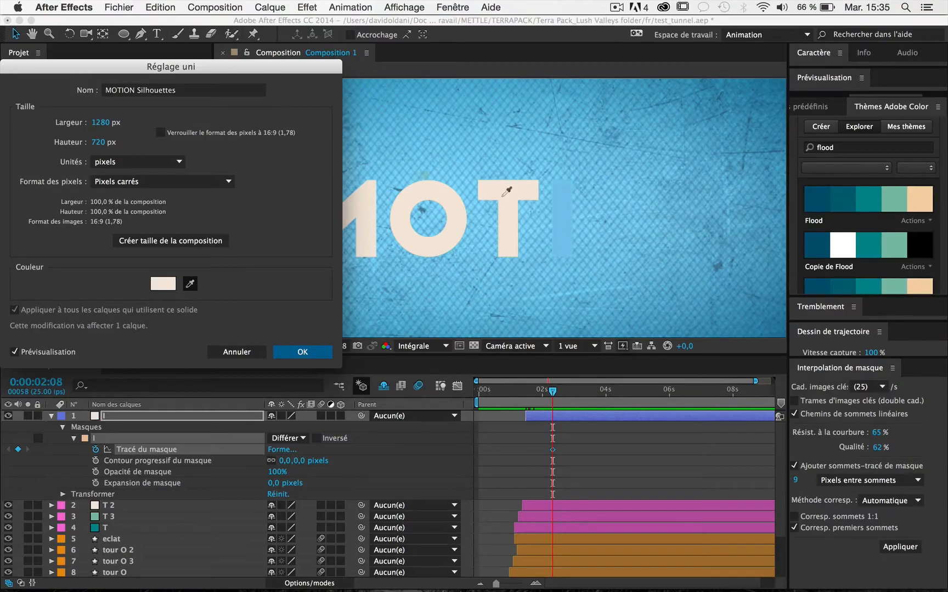
left_click(504, 194)
left_click(323, 351)
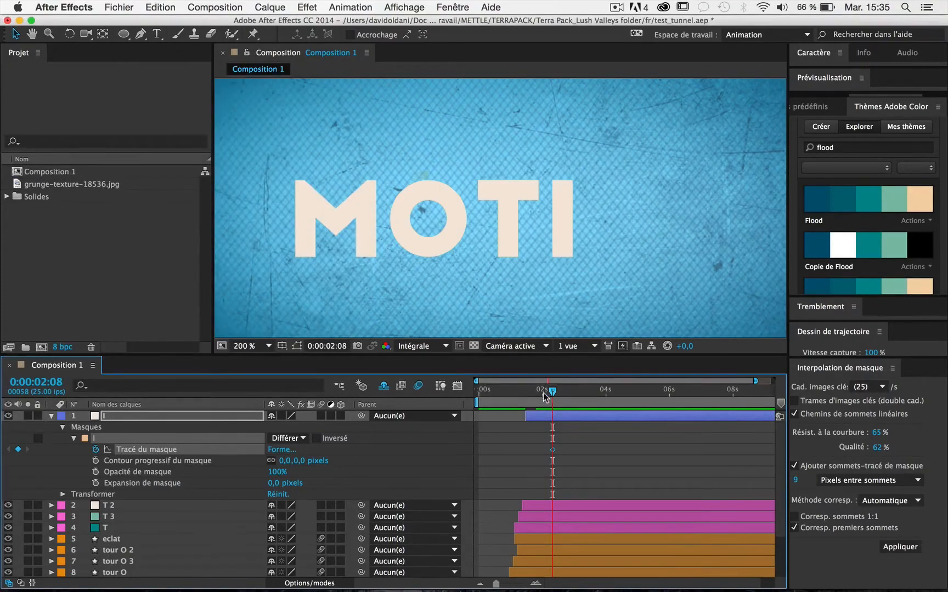
Add a Position keyframe to the I layer at 0:00:02:08.
mouse_move(544, 396)
left_mouse_down()
mouse_move(528, 393)
mouse_move(542, 391)
left_mouse_up()
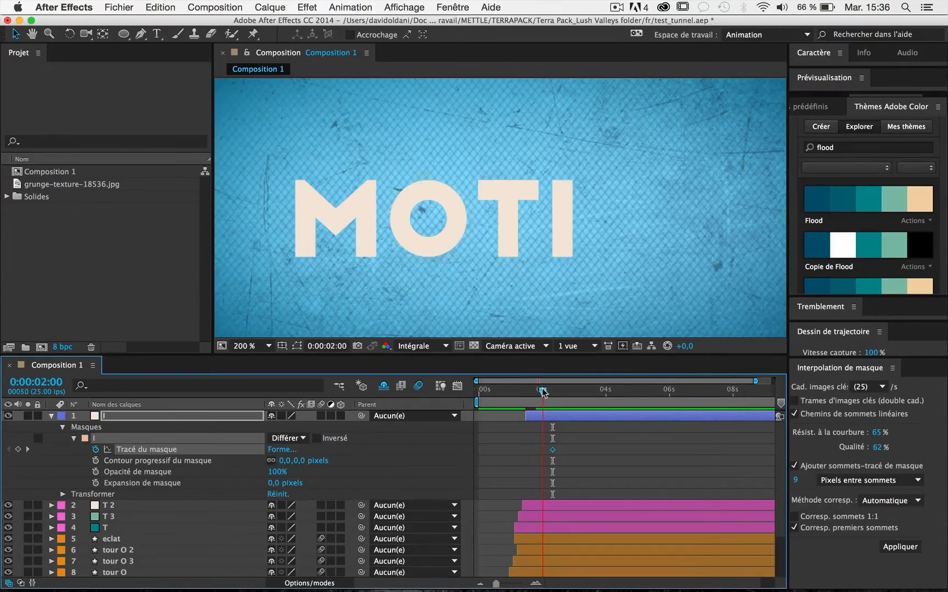
left_click(198, 415)
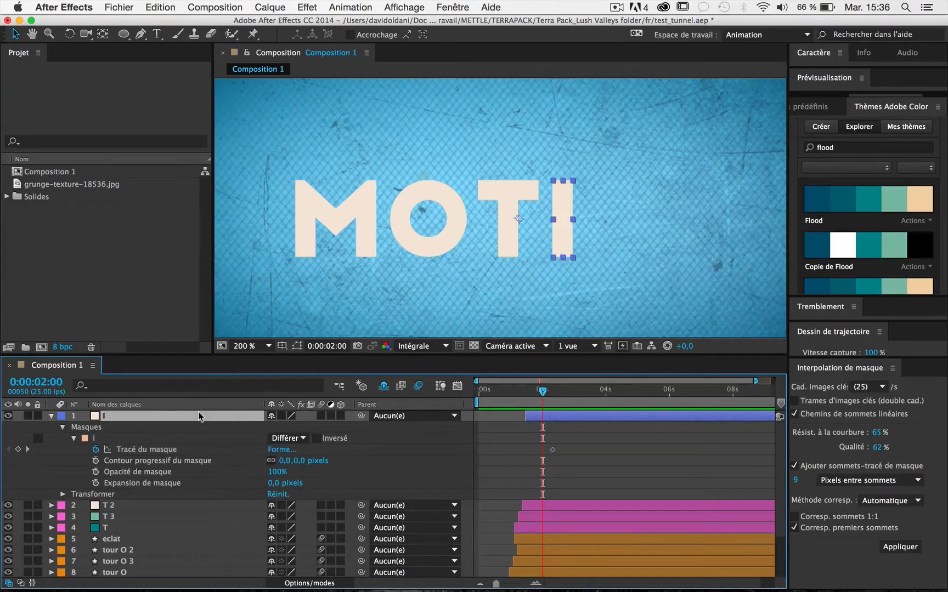
key("shift+p")
left_click(63, 494)
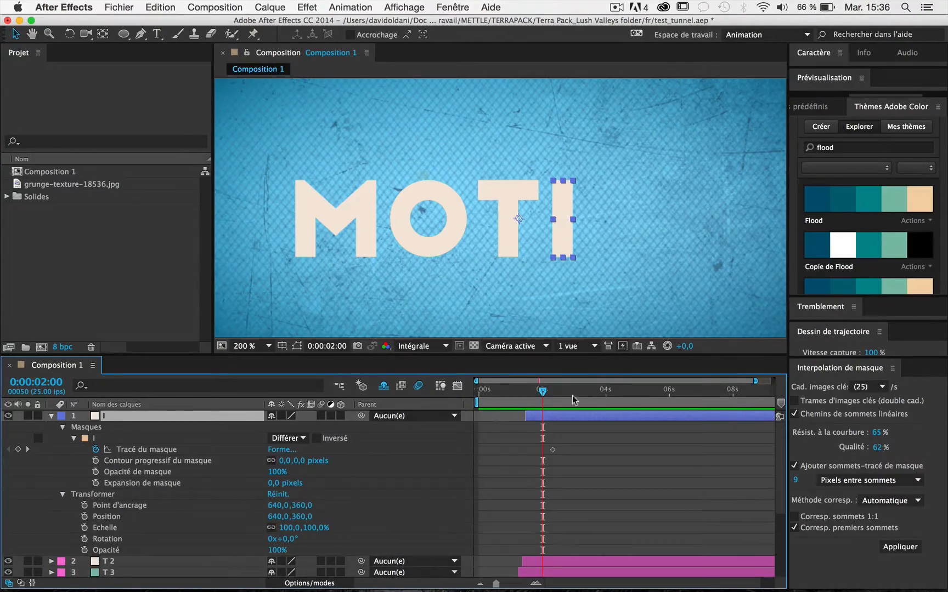
left_click_drag(542, 391, 551, 393)
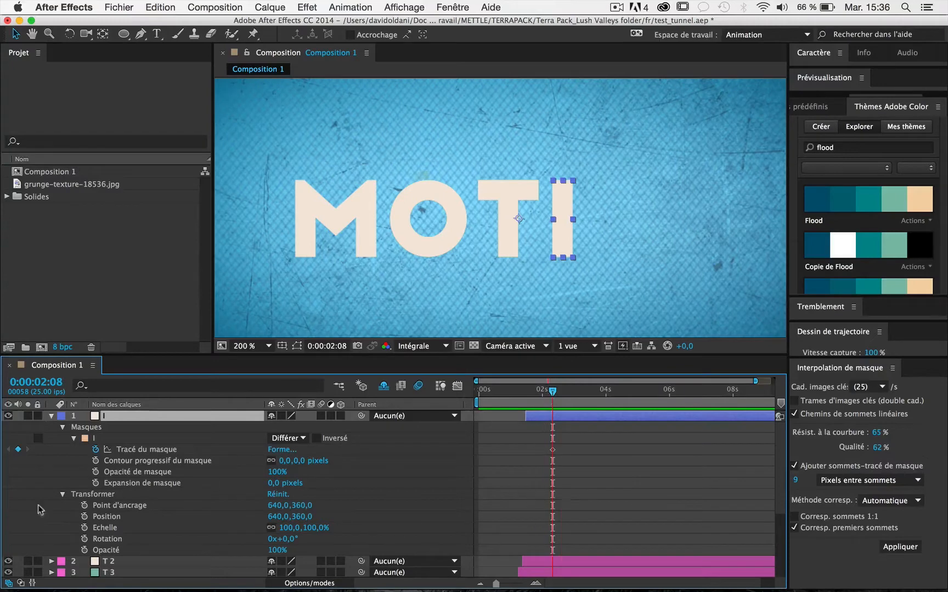
left_click(83, 517)
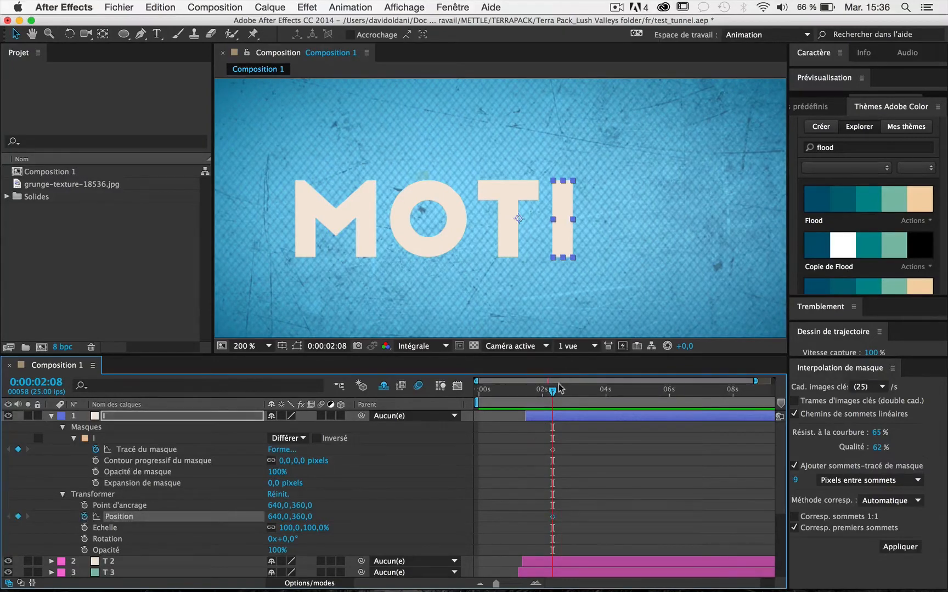
Set the I layer's horizontal Position to about 559.8 at 0:00:02:00 and trim the layer's start to that time.
left_click_drag(559, 387, 541, 391)
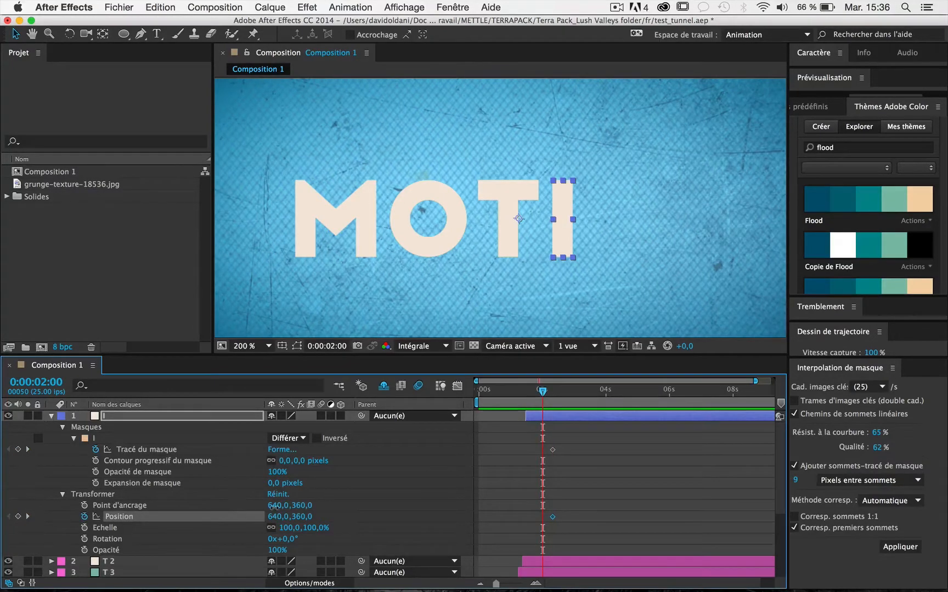
left_click_drag(273, 505, 152, 513)
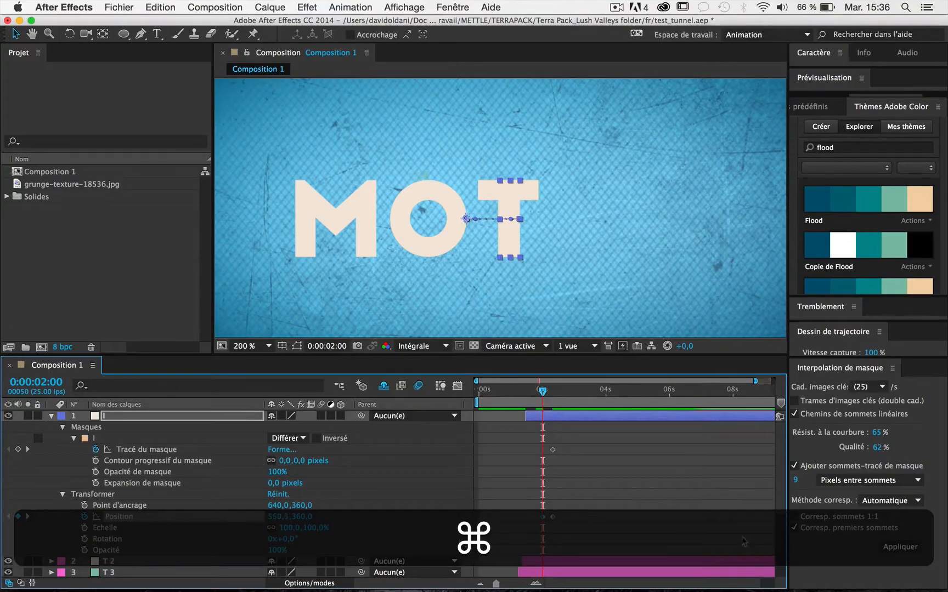
left_click_drag(526, 415, 535, 412)
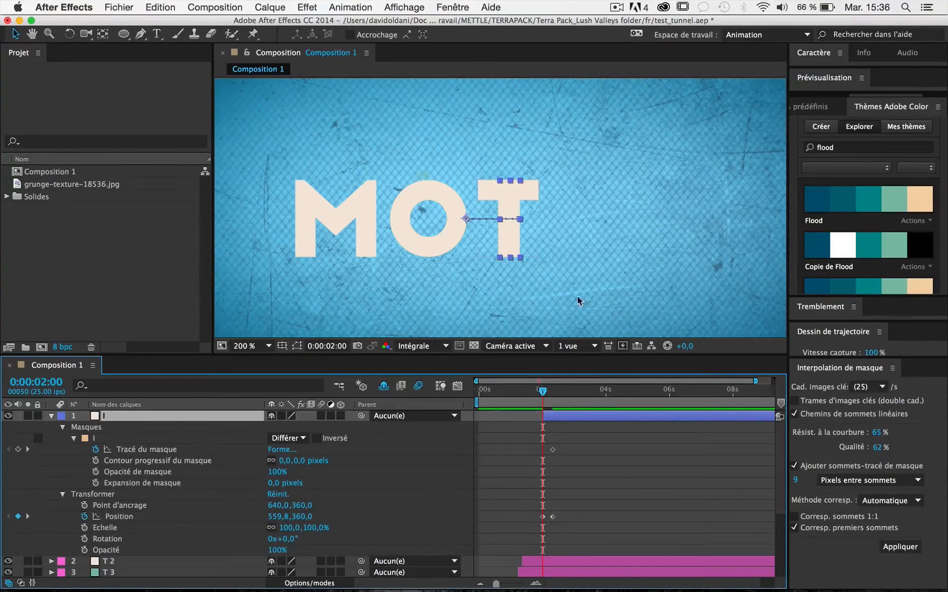
Preview the title animation from 0:00:00:22 to check how the I slides out from behind the T.
left_click(505, 394)
key("space")
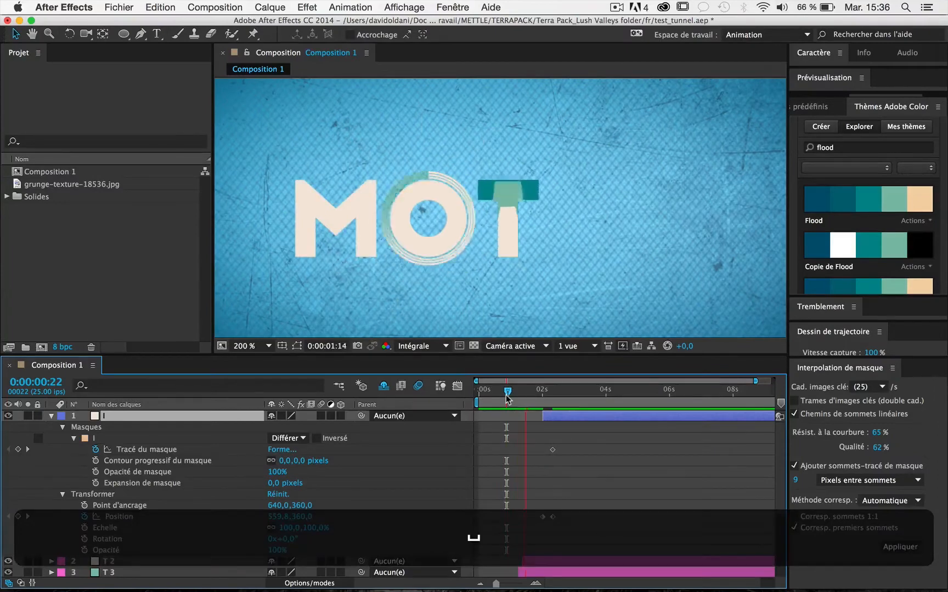
key("space")
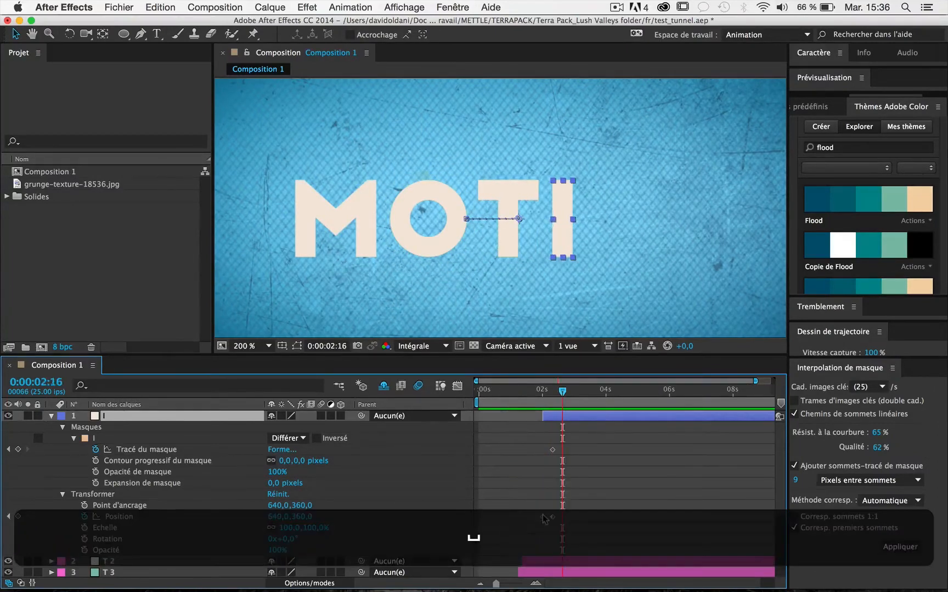
Move the I layer's ending Position keyframe earlier to about 0:00:02:04 and preview the faster slide.
scroll(543, 516, "up", 5)
scroll(543, 518, "up", 3)
left_click_drag(616, 516, 586, 516)
key("space")
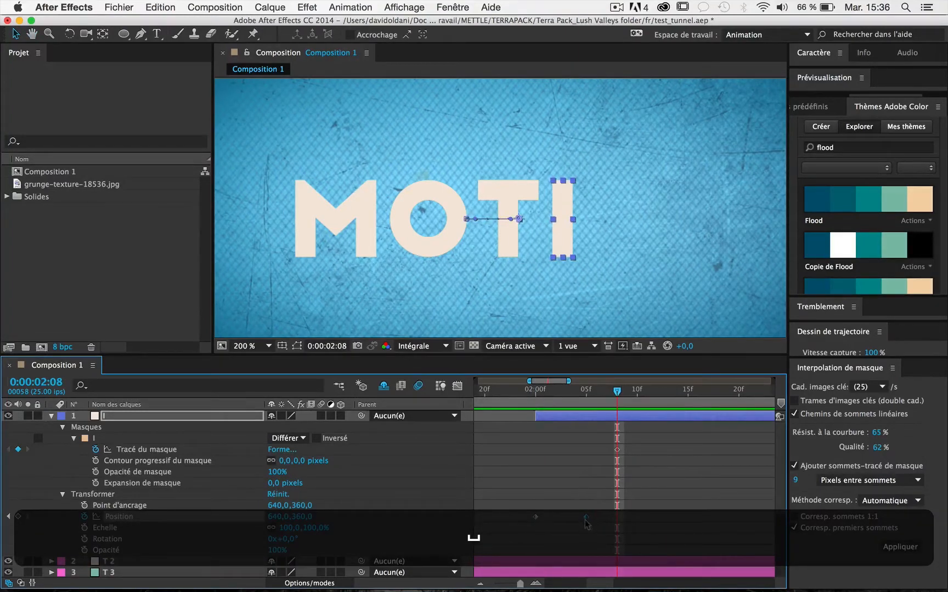
left_click(526, 392)
key("space")
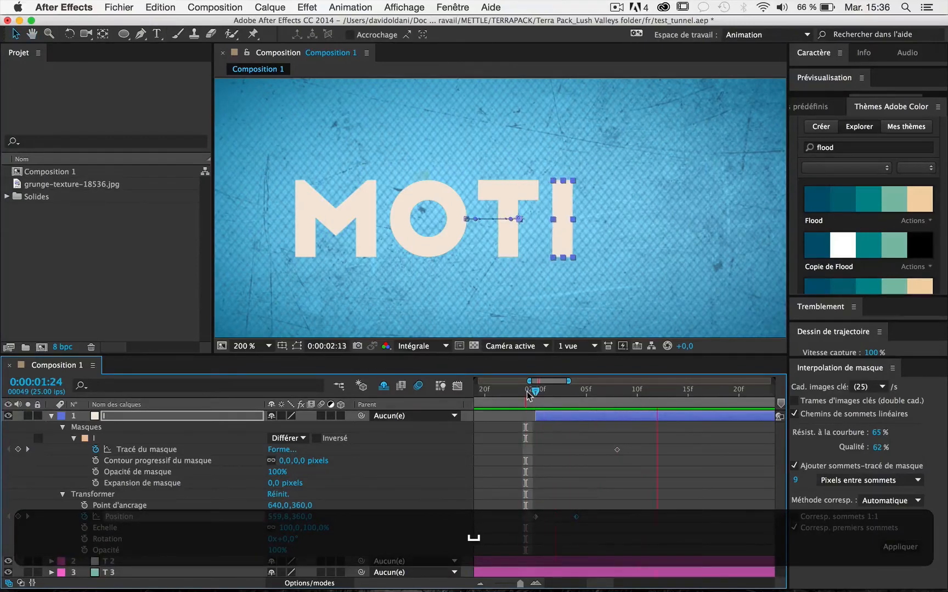
key("space")
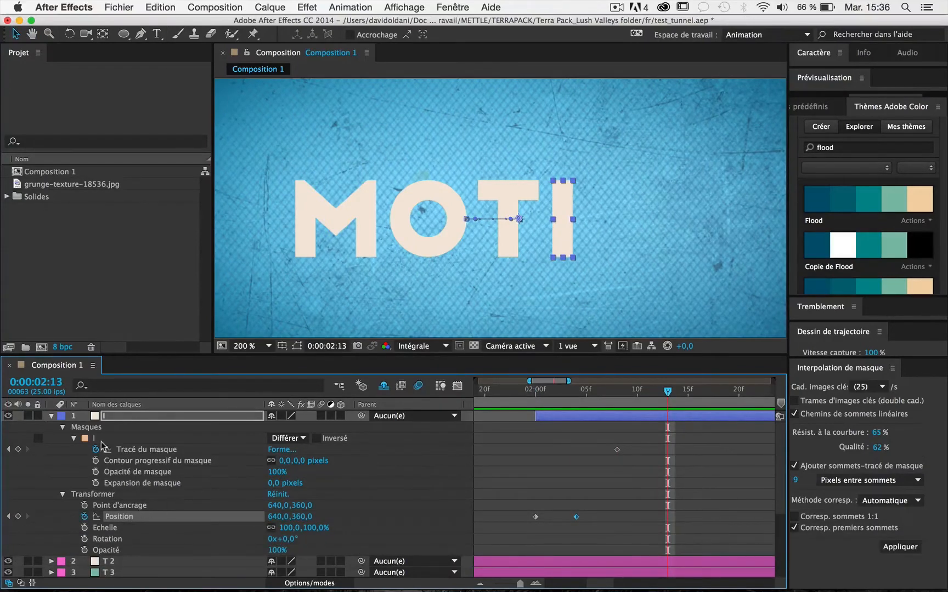
Find the CC Bend It effect with the search "cc bend" and apply it to the I layer.
key("Return")
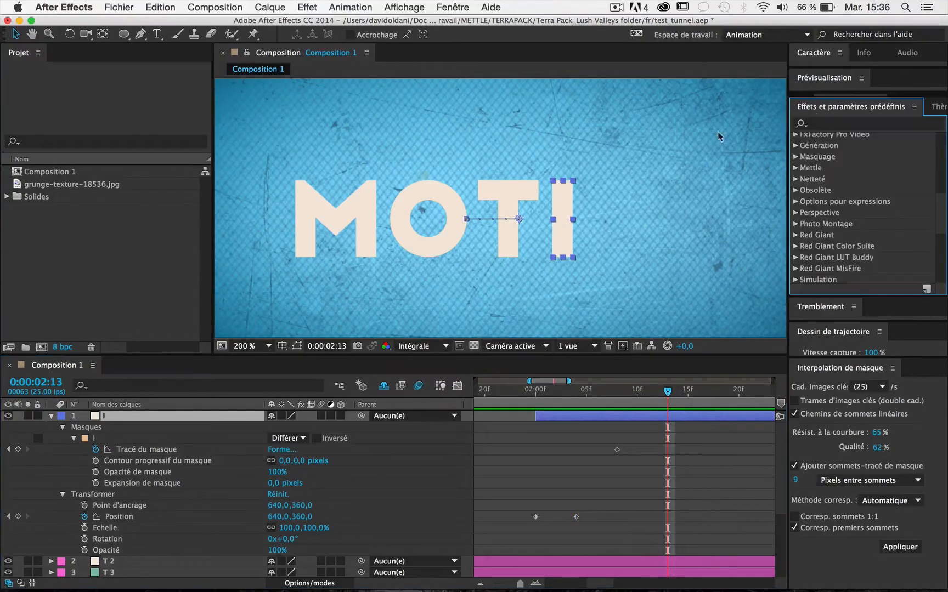
left_click(816, 107)
left_click(838, 124)
type("cc bend")
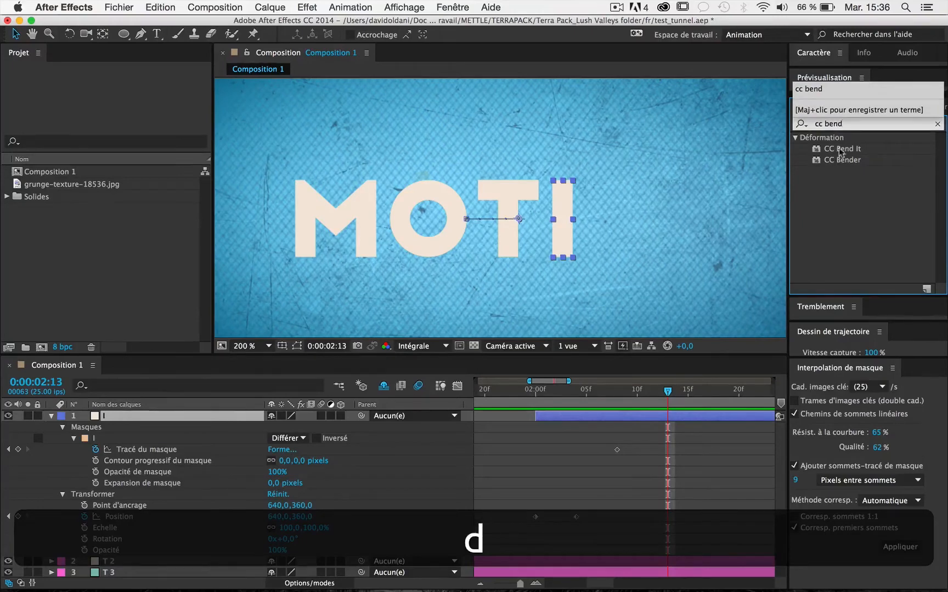
left_click(841, 148)
left_click(26, 527)
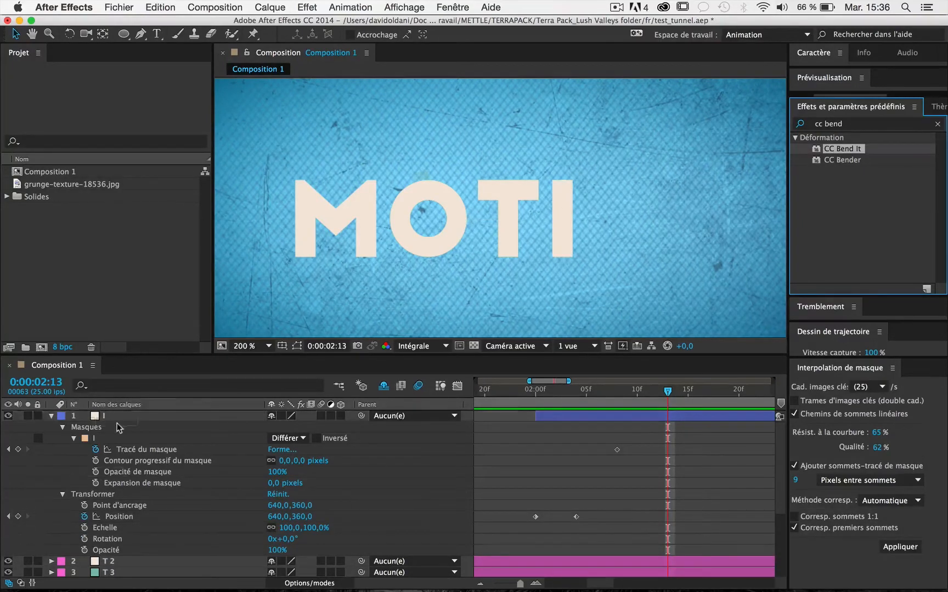
left_click_drag(116, 423, 117, 419)
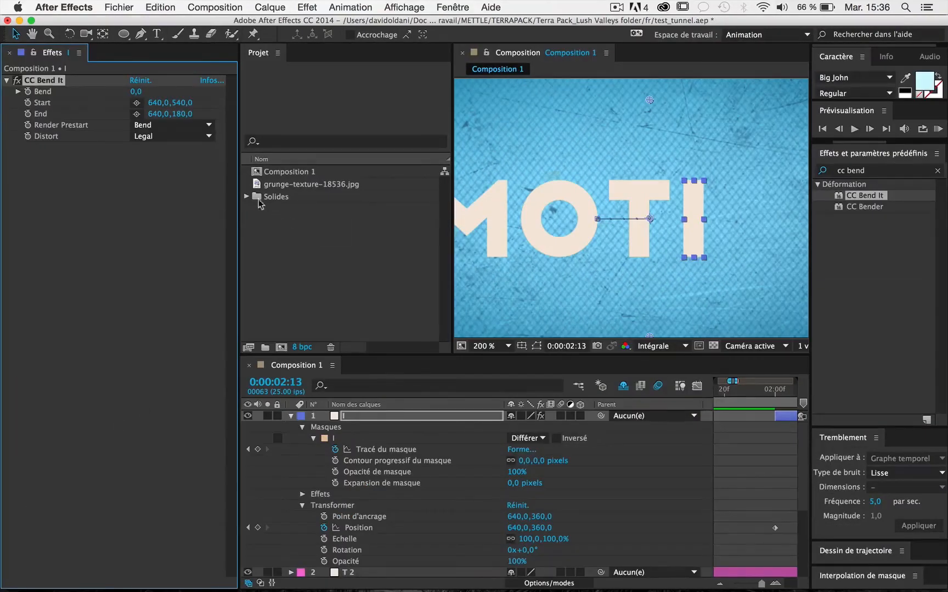
Group the project view with the effect controls and place CC Bend It's Start point atop the I at about 706, 303.
left_click_drag(252, 50, 142, 143)
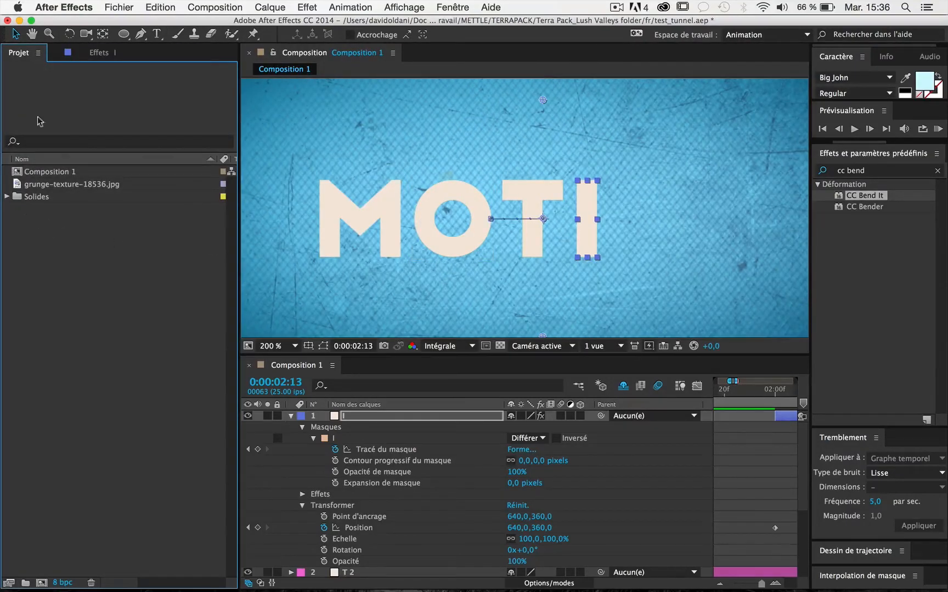
left_click(93, 53)
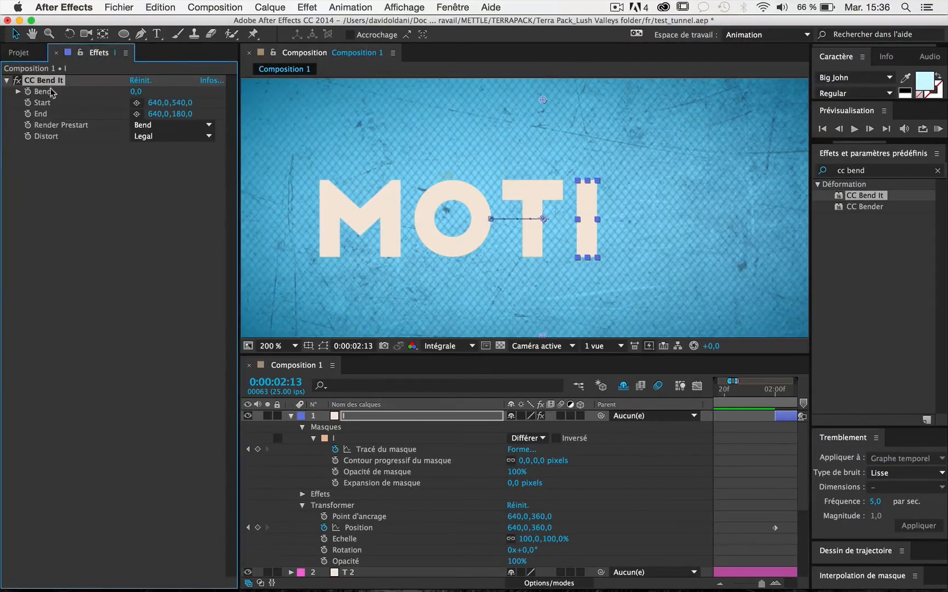
left_click(137, 103)
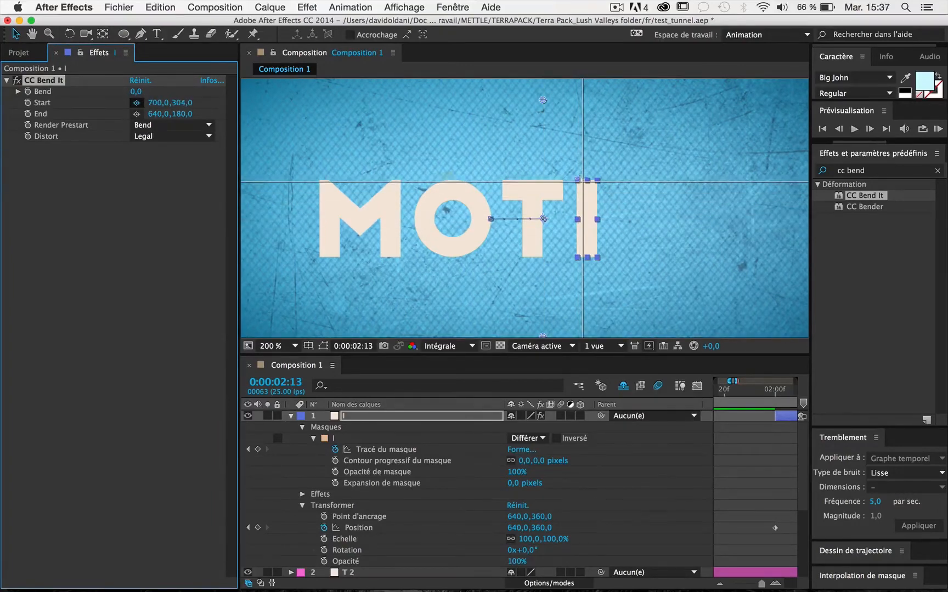
left_click(586, 181)
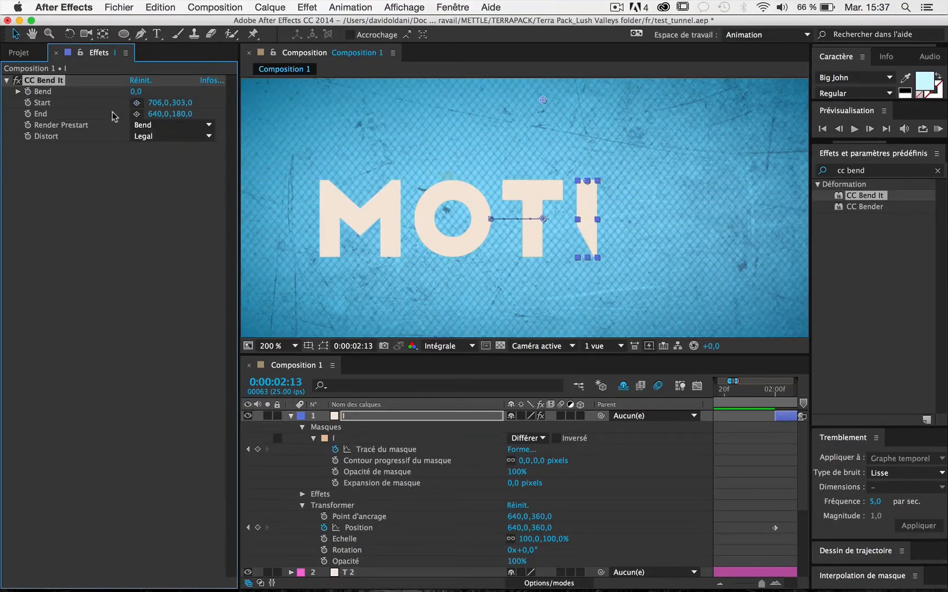
Place CC Bend It's End point at the base of the I at about 709, 421 and try bending the letter.
left_click(137, 114)
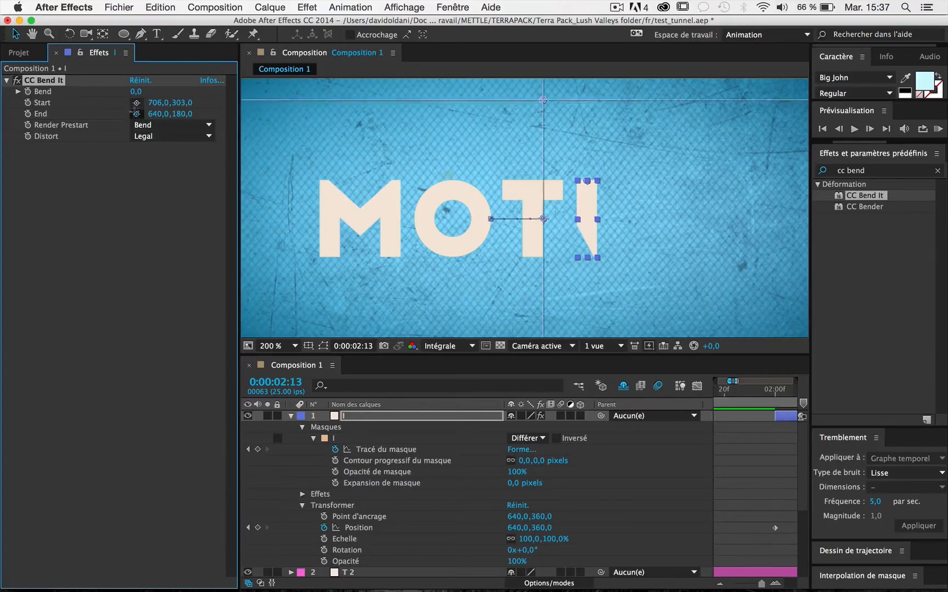
left_click(588, 259)
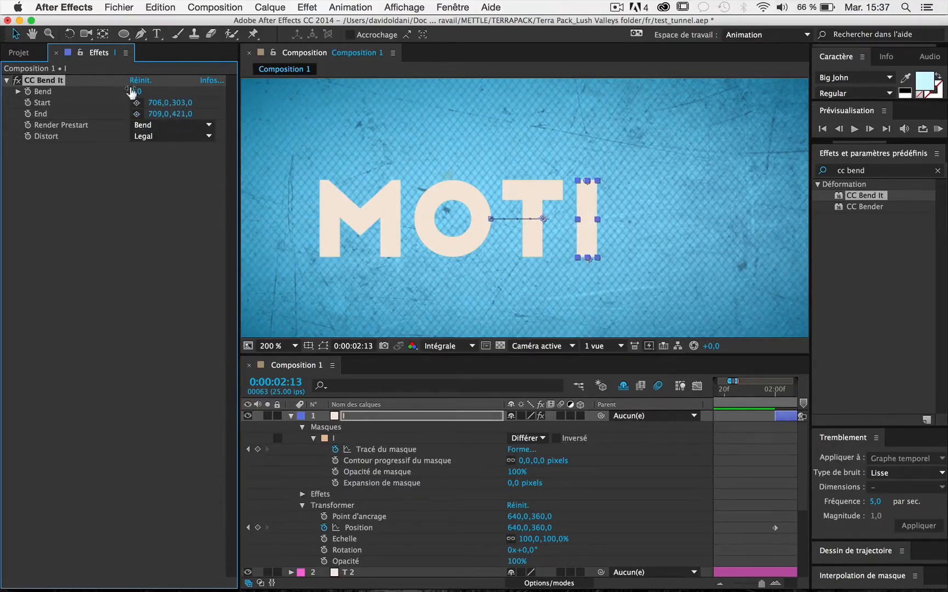
left_click_drag(132, 92, 148, 89)
key("super+z")
Swap the bend points, with Start at the I's base at about 710, 421 and End atop it at 706, 301, and test the bend.
mouse_move(587, 182)
left_mouse_down()
mouse_move(573, 274)
mouse_move(586, 183)
left_mouse_up()
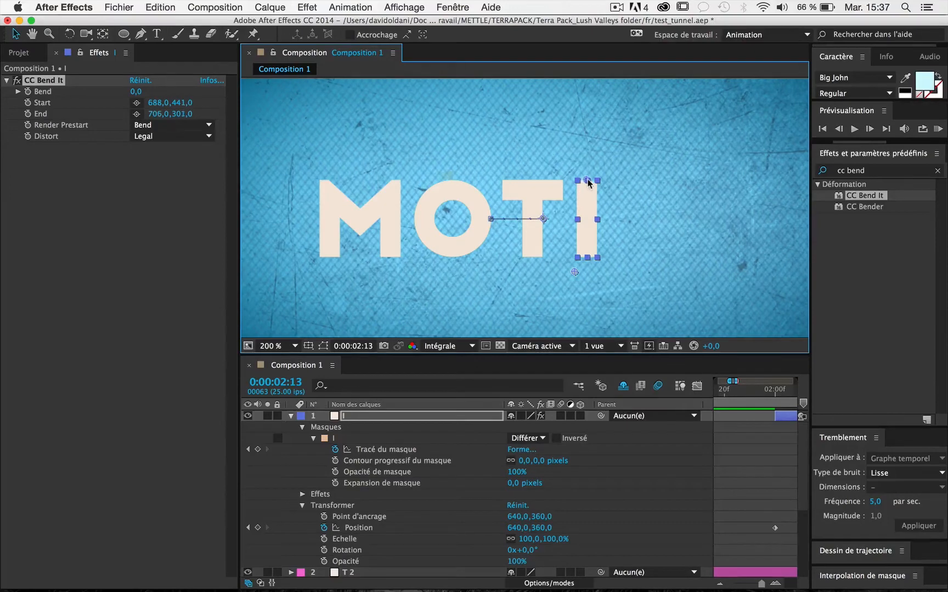
left_click_drag(572, 273, 585, 264)
left_click_drag(136, 91, 148, 79)
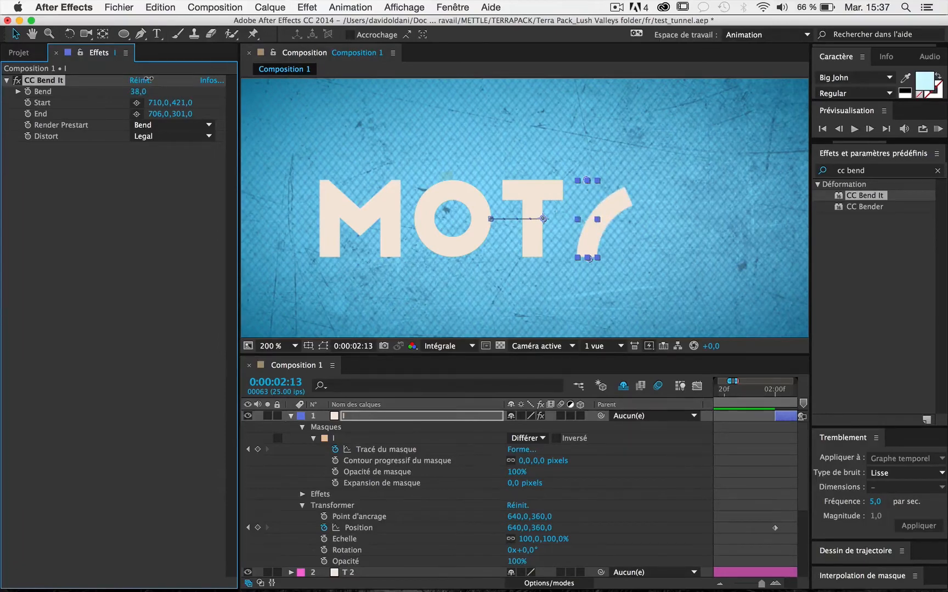
key("super+z")
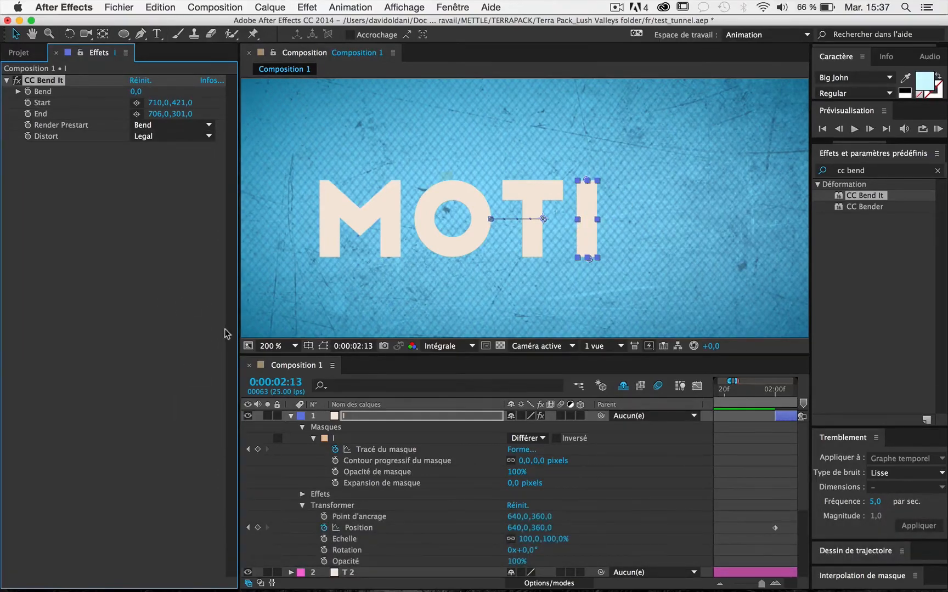
Switch the workspace layout to Standard.
left_click_drag(235, 354, 127, 354)
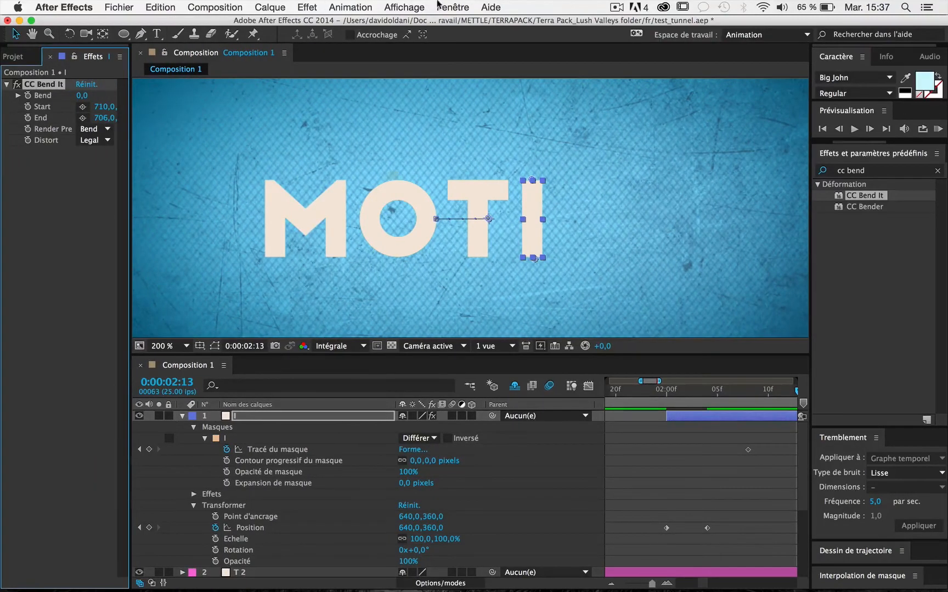
left_click(445, 6)
key("super+d")
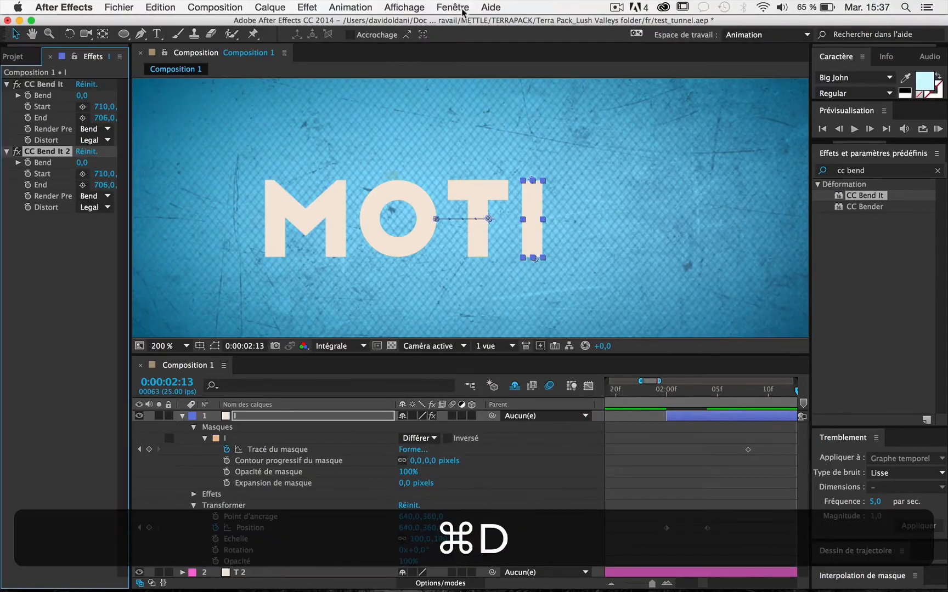
left_click(454, 8)
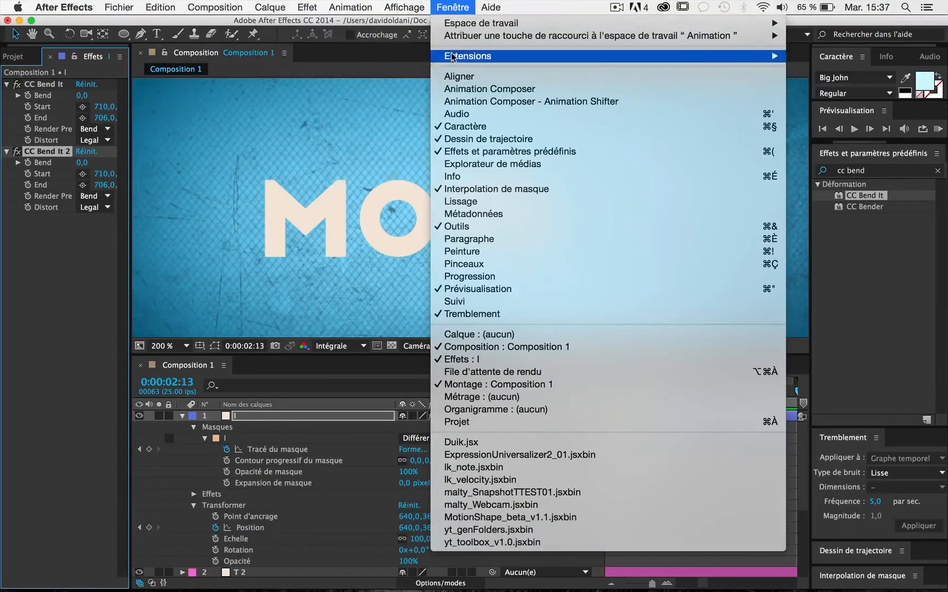
mouse_move(460, 26)
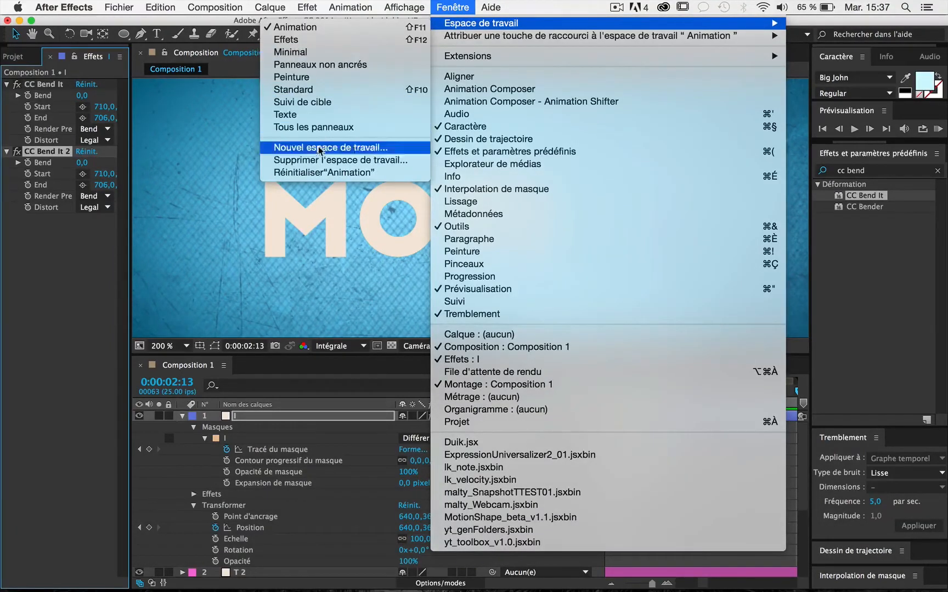
left_click(284, 90)
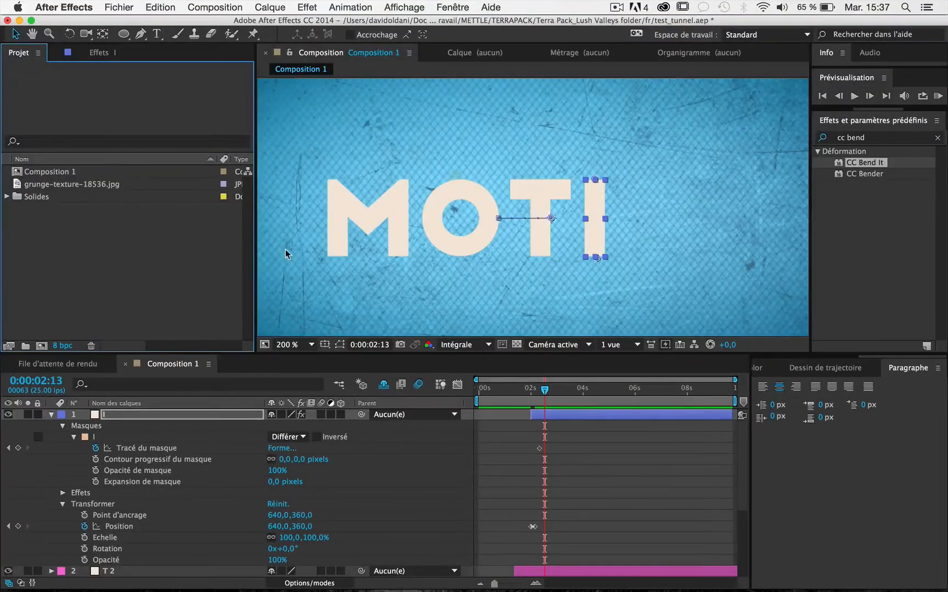
Show the I layer's effect controls in a narrower side area and delete the duplicate CC Bend It 2 effect.
left_click_drag(248, 242, 170, 233)
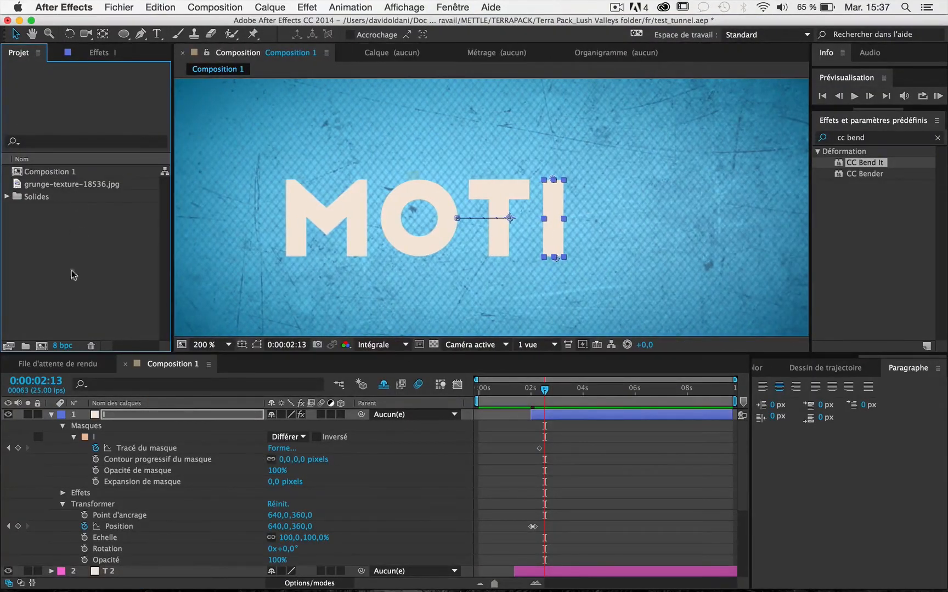
key("Return")
left_click(93, 54)
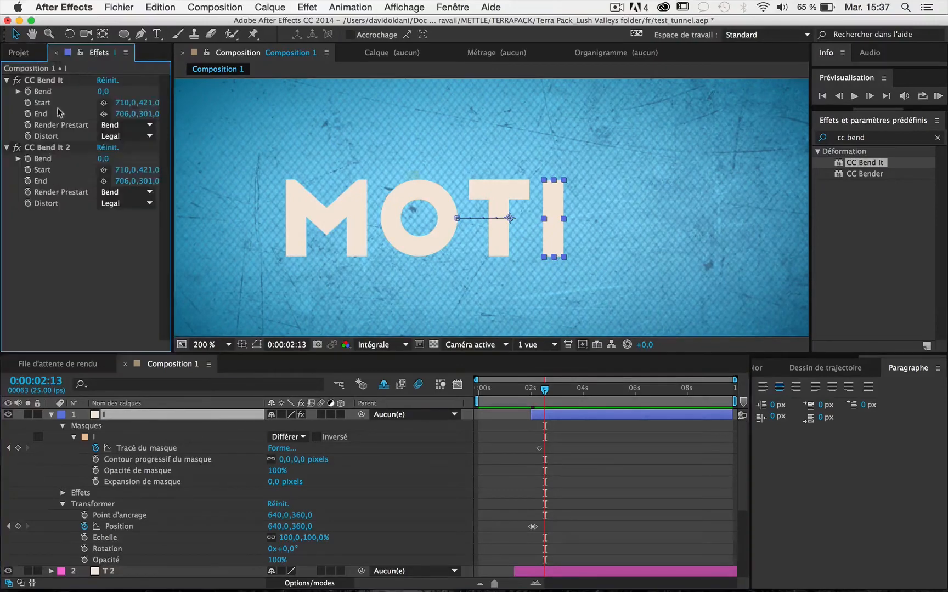
left_click(70, 149)
key("BackSpace")
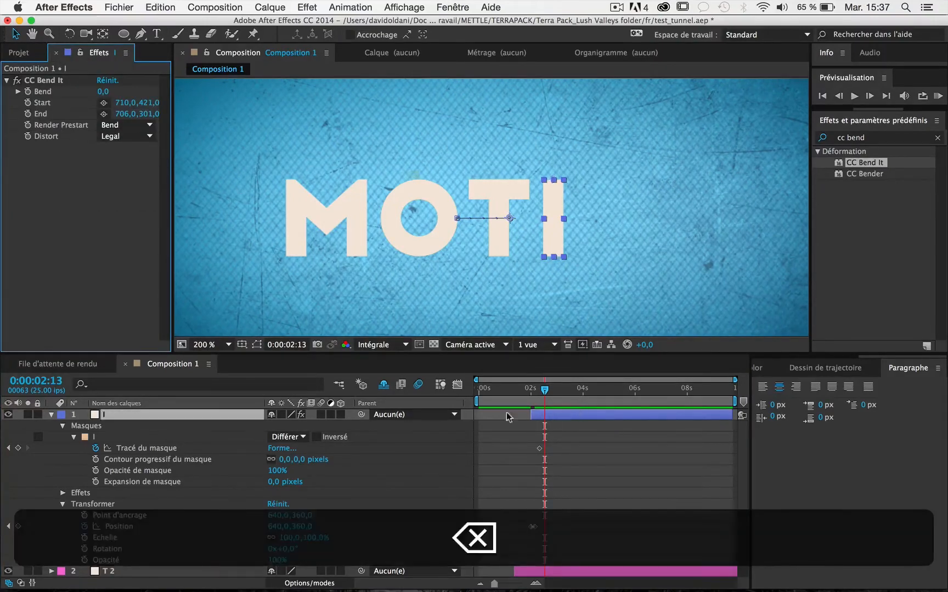
Start keyframing CC Bend It's Bend at 0:00:02:01 with a value of 0.
key("space")
left_click(526, 391)
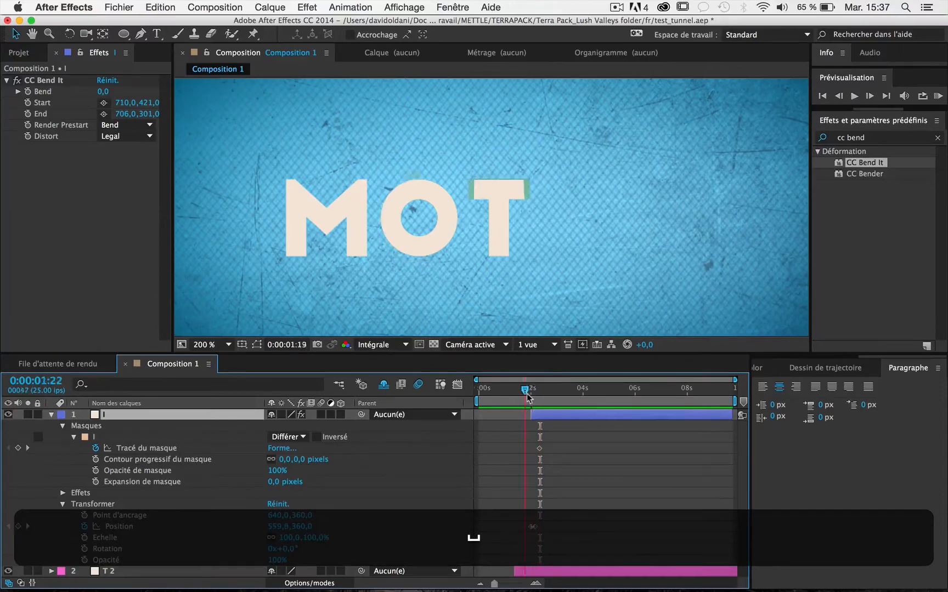
left_click_drag(527, 395, 530, 394)
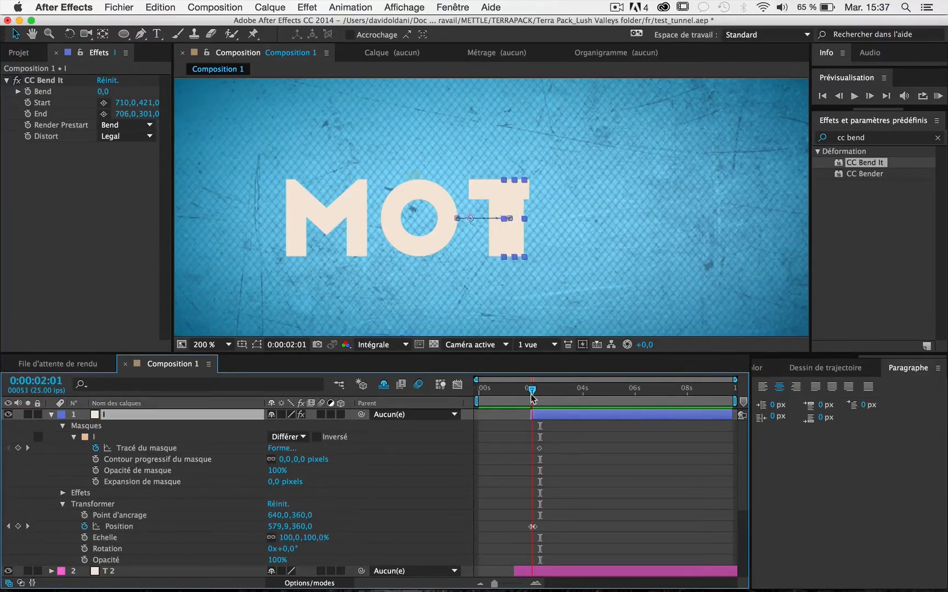
left_click(33, 81)
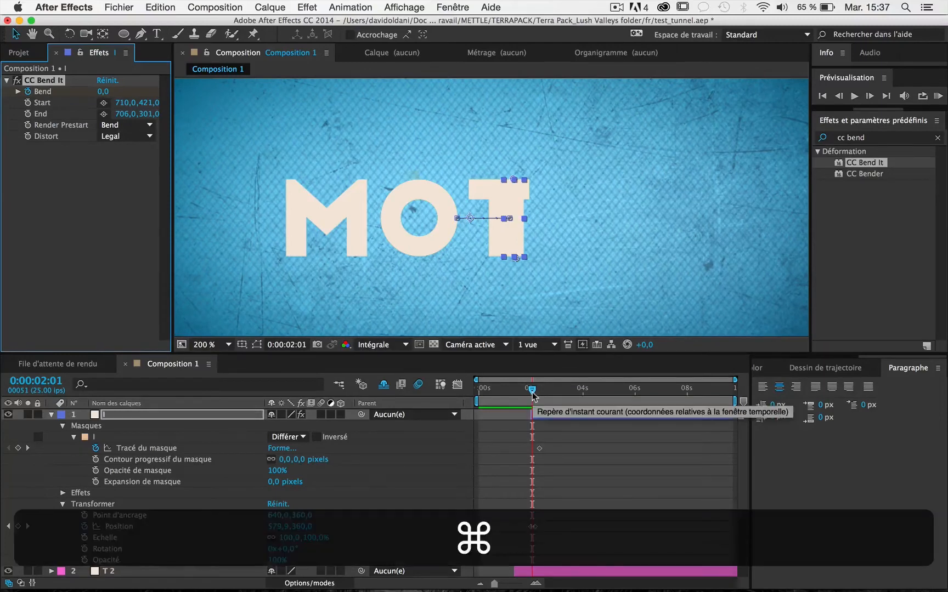
Keyframe Bend at -20 on 0:00:02:03 and at 15 on 0:00:02:05.
key("super+Right")
key("super+Right")
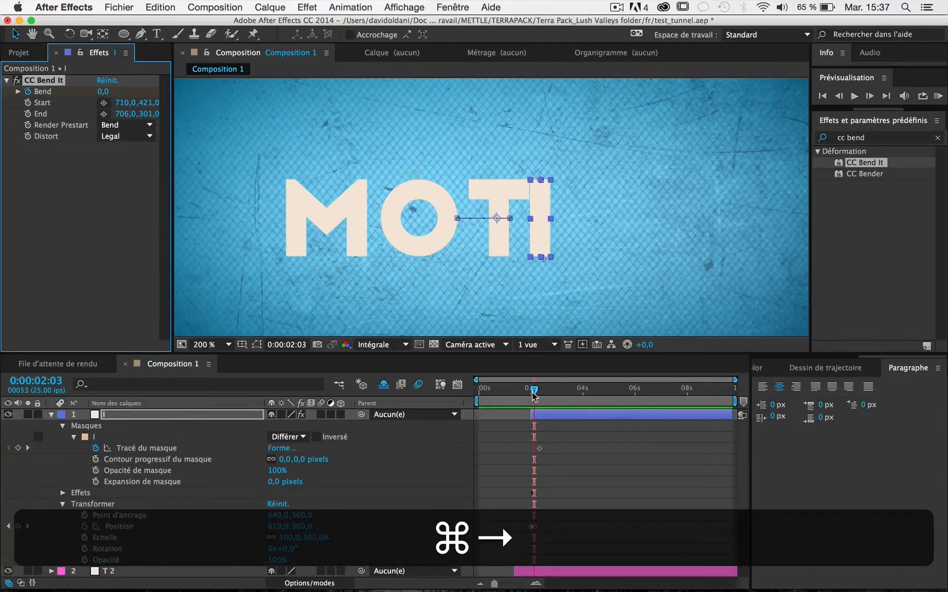
left_click_drag(102, 91, 91, 94)
key("super+Right")
key("super+Right")
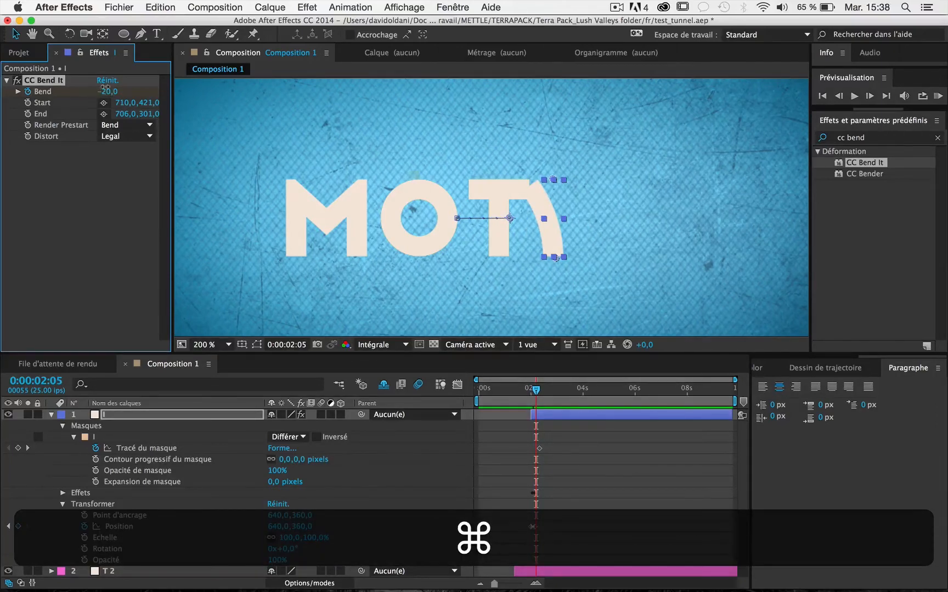
left_click_drag(105, 87, 122, 90)
Keyframe Bend at -8 on 0:00:02:07 and at 6 on 0:00:02:09.
key("super+Right")
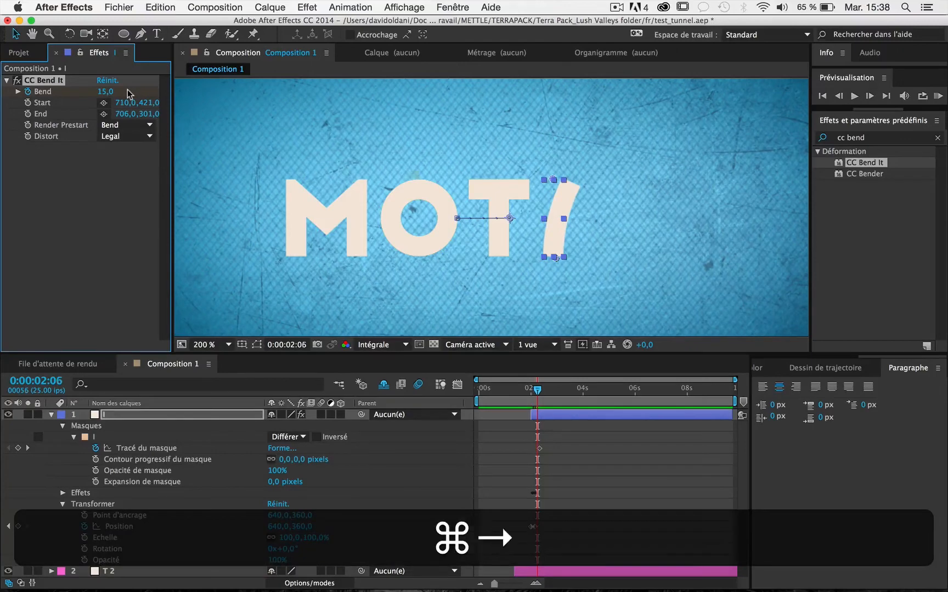
key("super+Right")
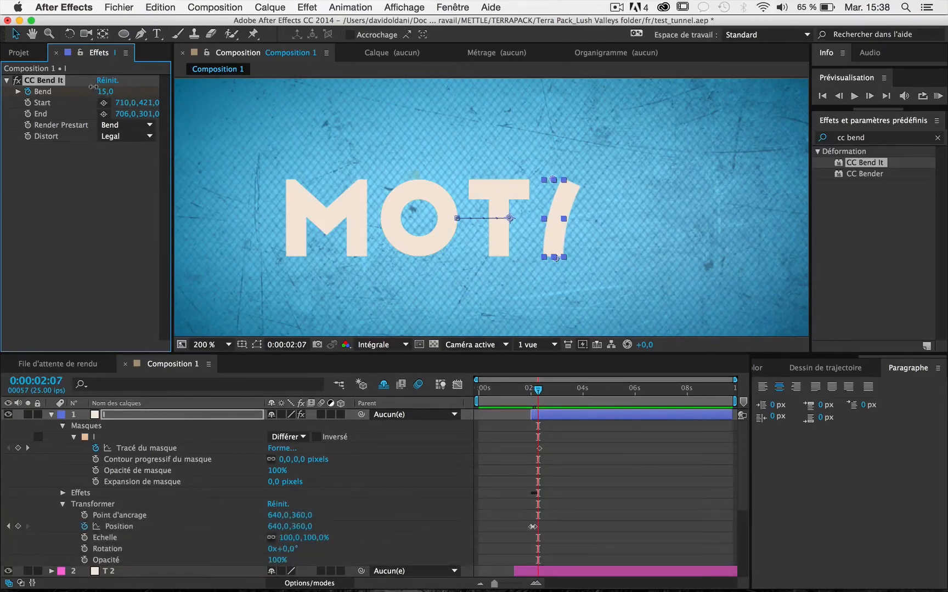
left_click_drag(93, 87, 81, 89)
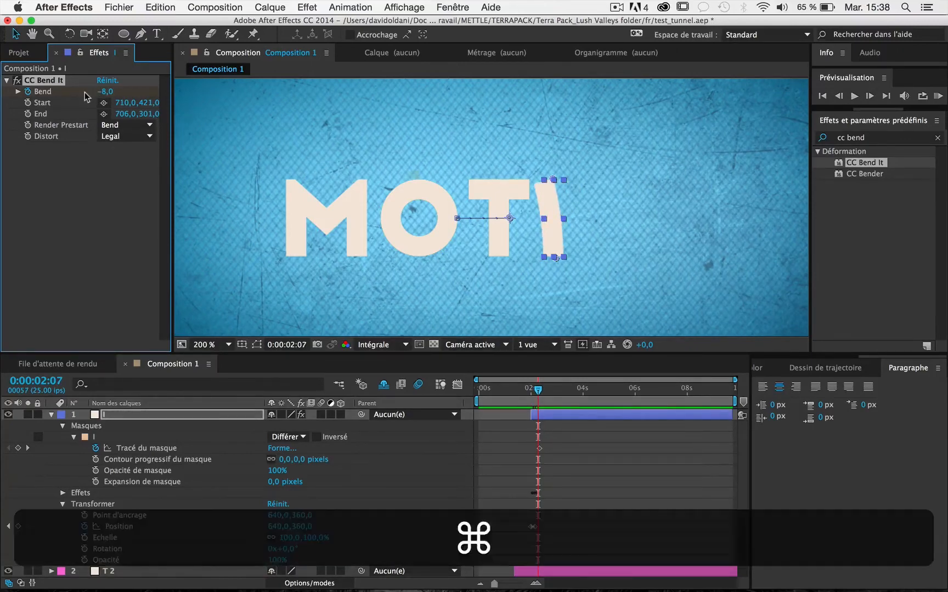
key("super+Right")
key("super+Right")
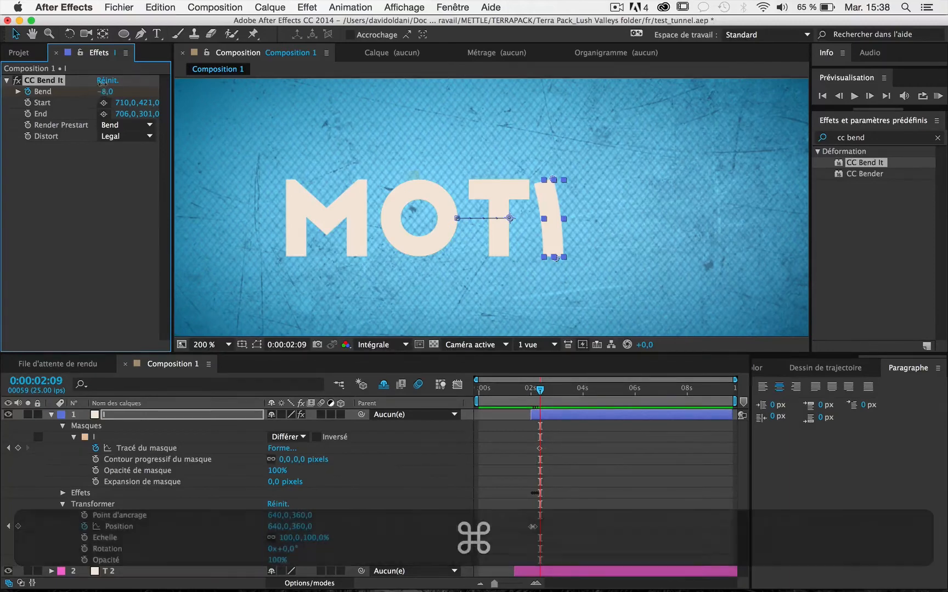
left_click_drag(102, 90, 111, 83)
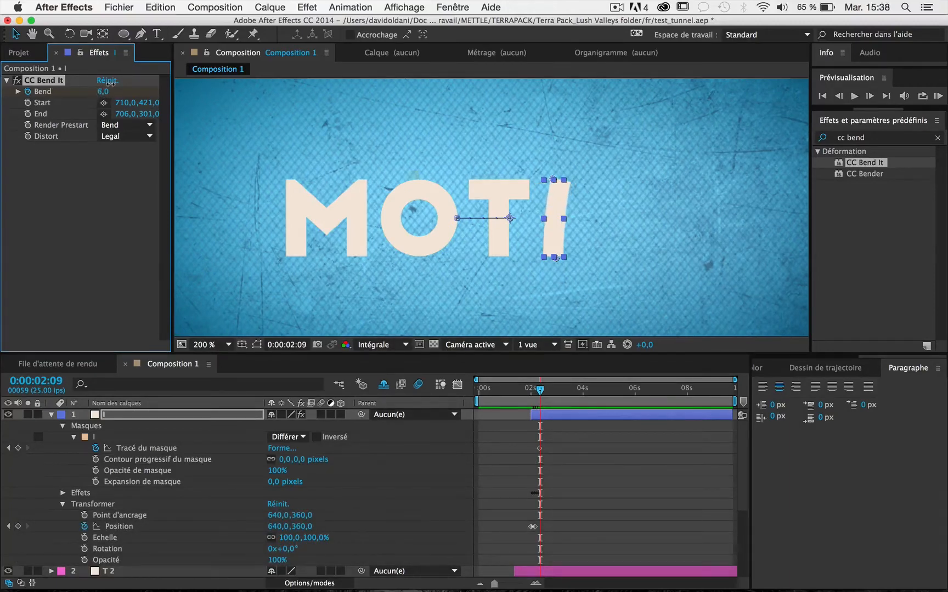
Keyframe a leftward bend of the I at 0:00:02:11 and a Bend of 5 at 0:00:02:13.
key("super+Right")
key("super+Right")
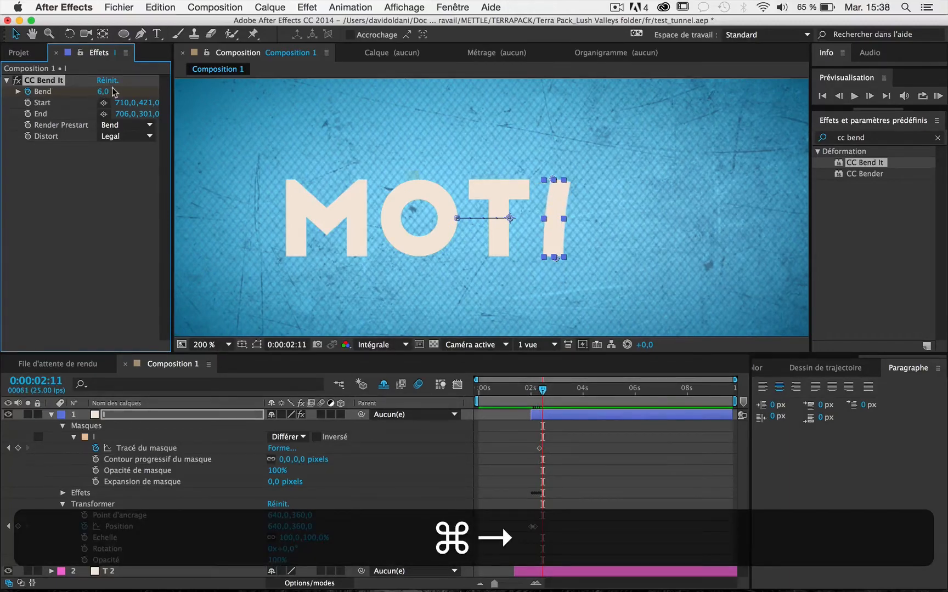
key("super+Right")
key("super+Right")
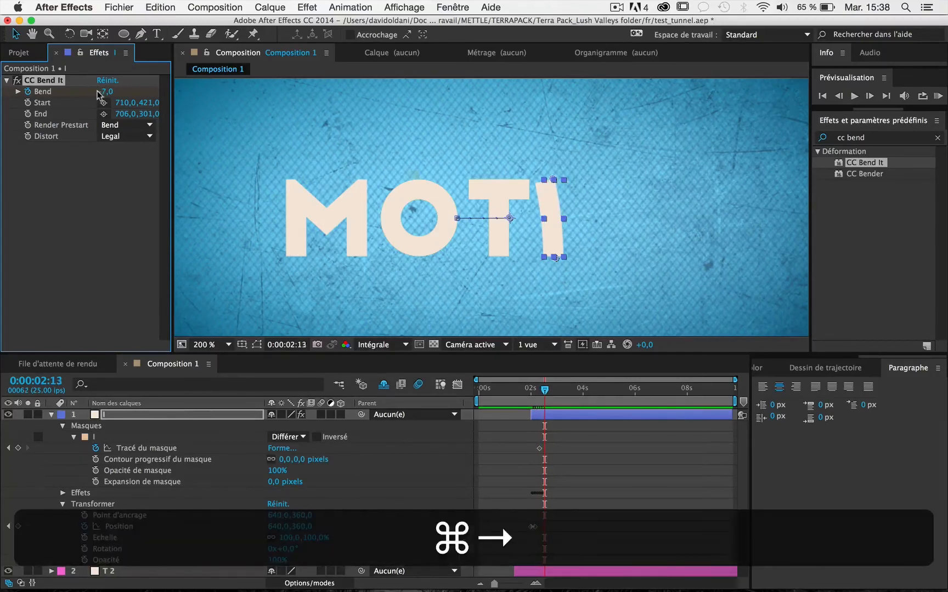
left_click_drag(102, 91, 109, 91)
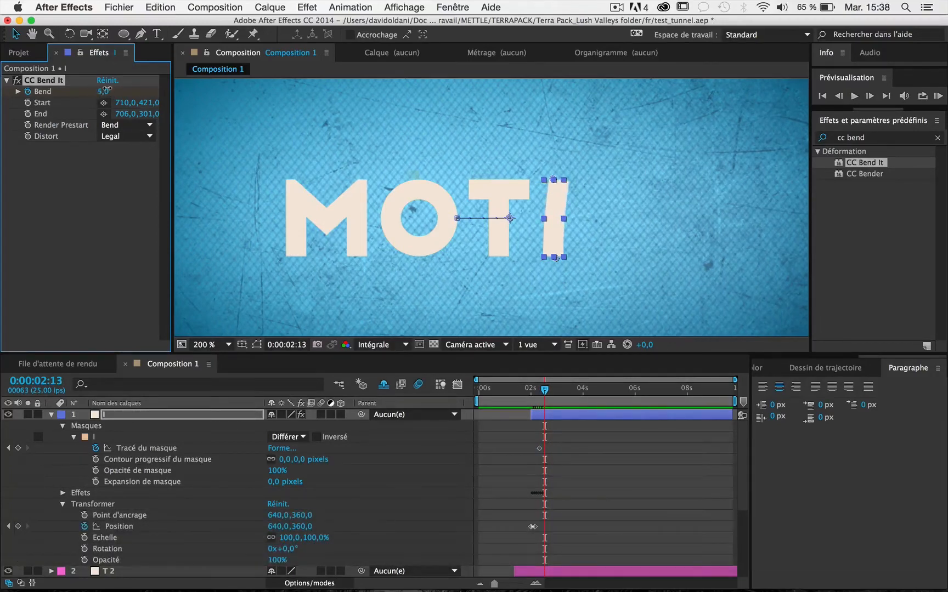
Keyframe a slight leftward bend of the I at 0:00:02:15 and a Bend of 3 at 0:00:02:17.
key("super+Right")
key("super+Right")
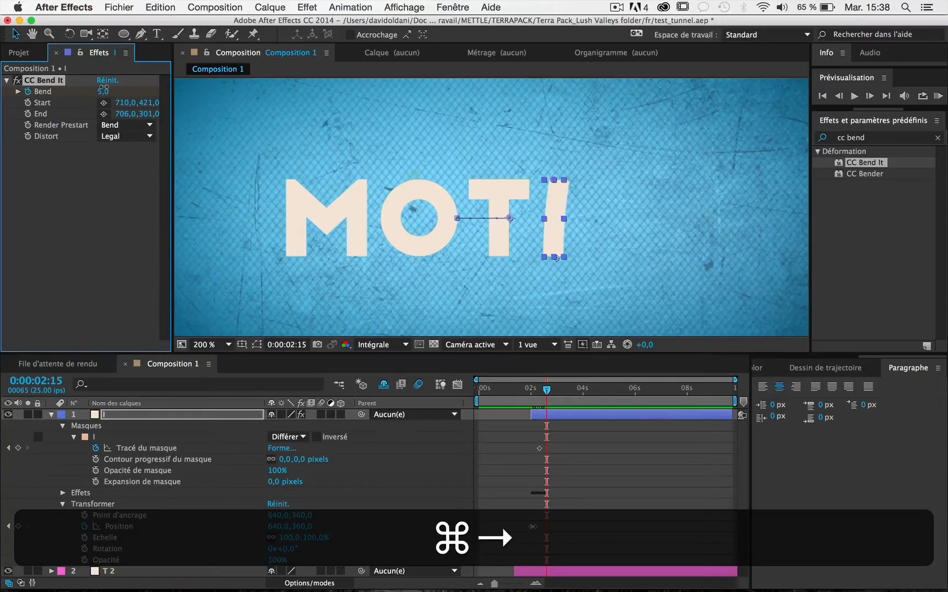
left_click_drag(101, 87, 99, 87)
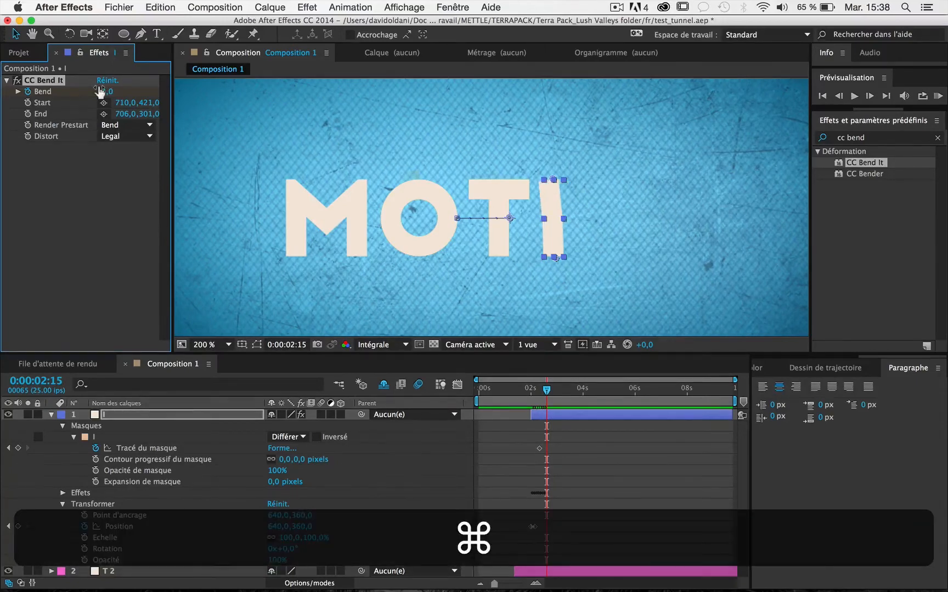
key("super+Right")
key("super+Right")
left_click_drag(99, 86, 102, 89)
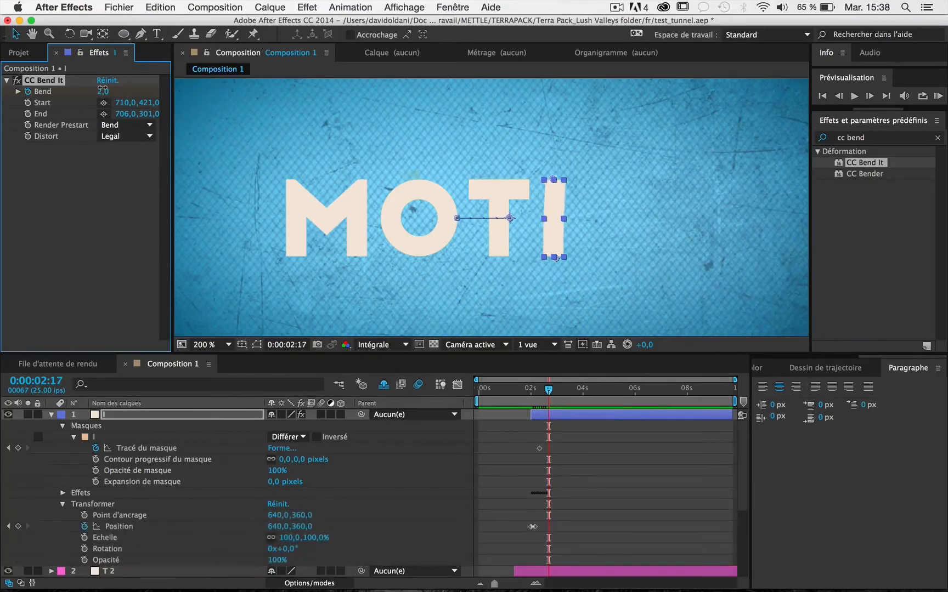
Straighten the I by keyframing Bend at 0 on 0:00:02:18.
key("super+Right")
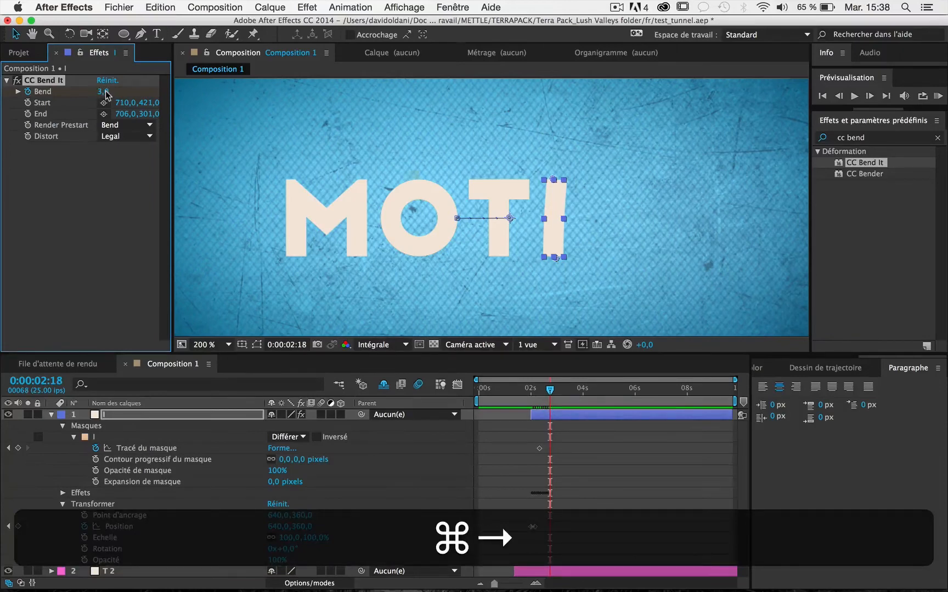
left_click(103, 91)
type("0")
key("Return")
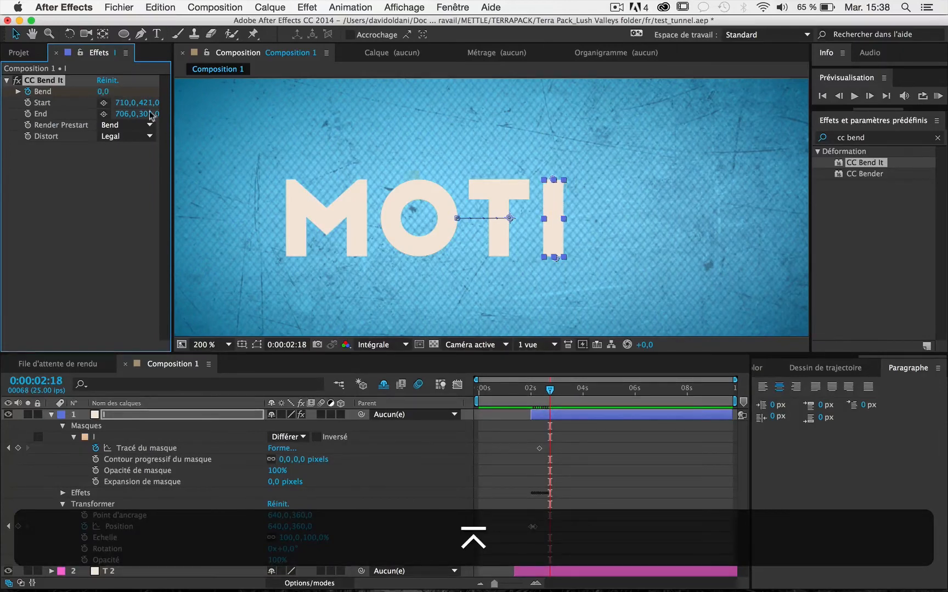
Preview the I's slide and bending wobble twice, starting before the letter appears, and check it against the whole composition.
left_click(515, 389)
key("space")
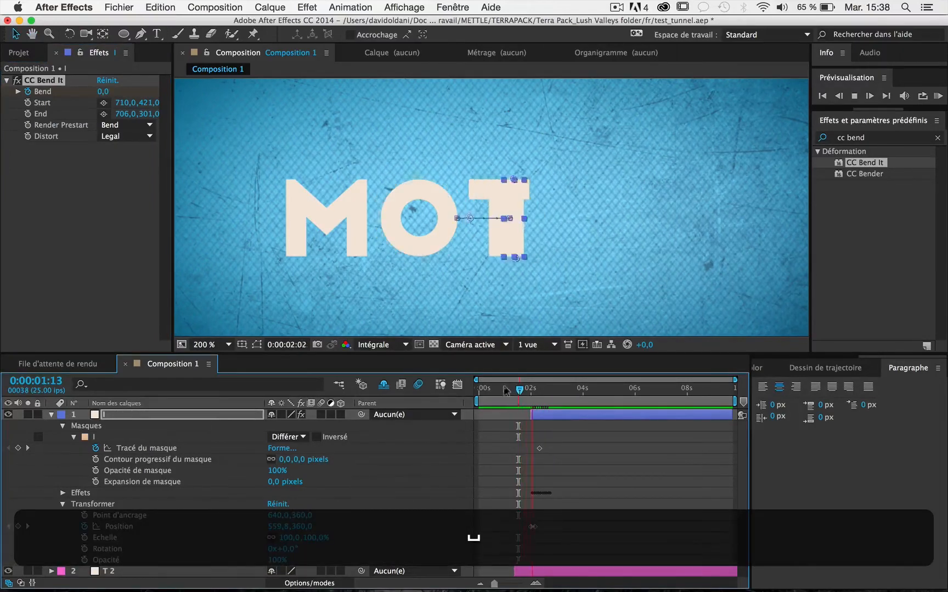
key("space")
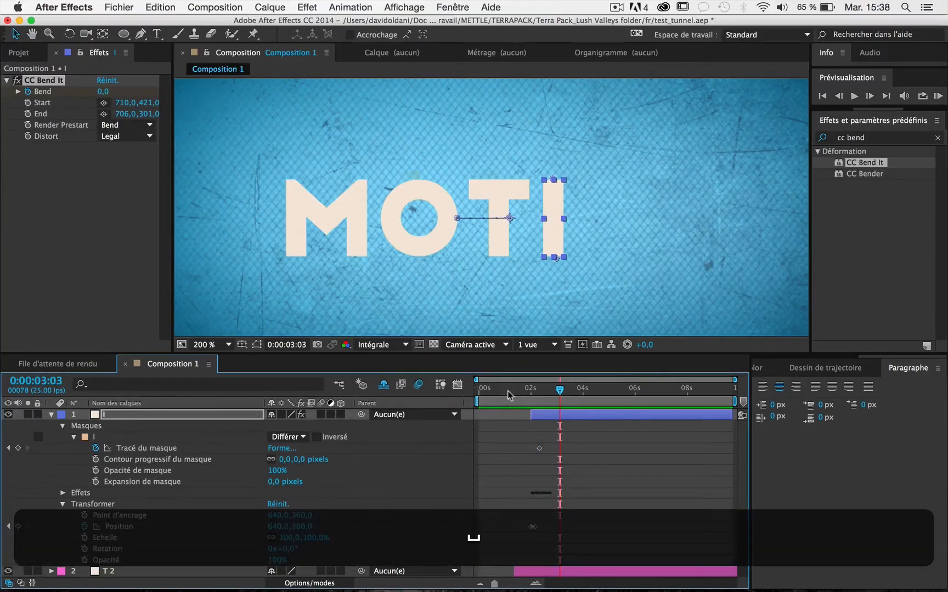
left_click(503, 391)
key("space")
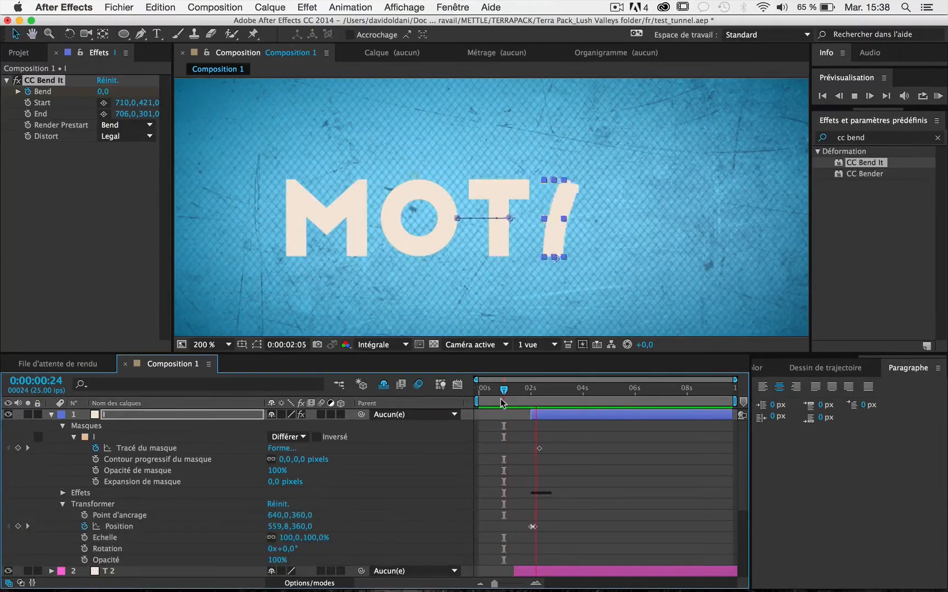
key("space")
scroll(592, 291, "down", 2)
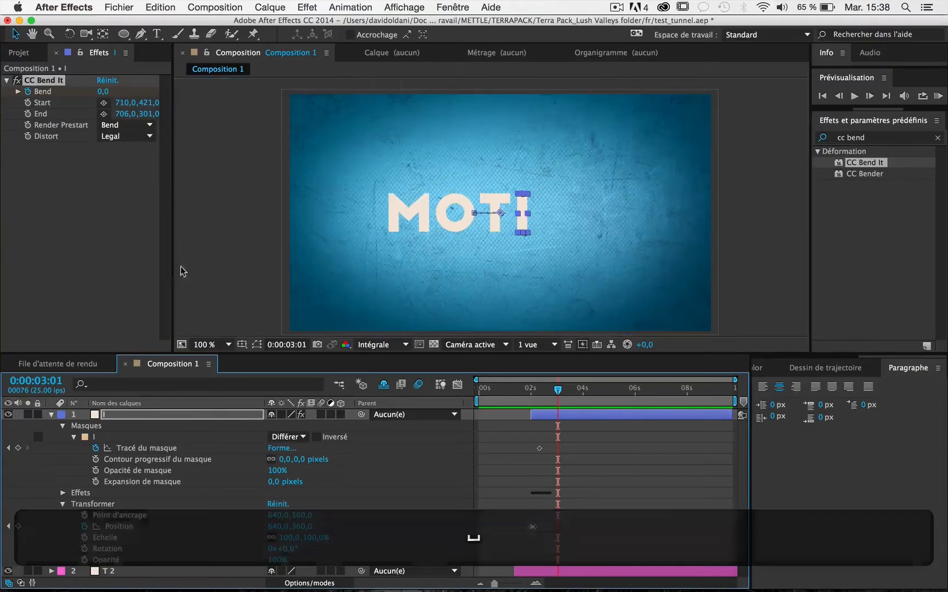
Preview the title animation from near the beginning of the composition and save the project.
left_click(485, 390)
key("space")
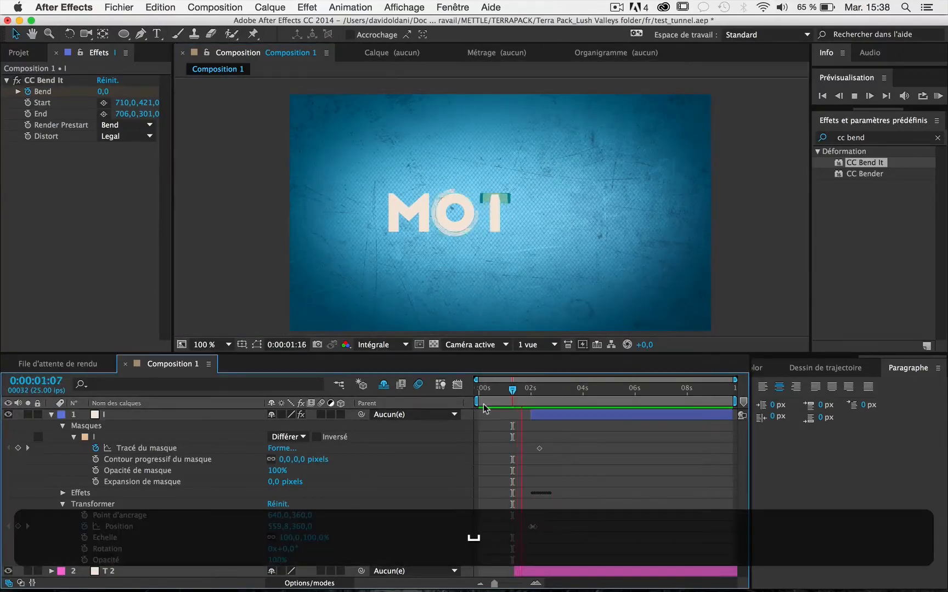
key("space")
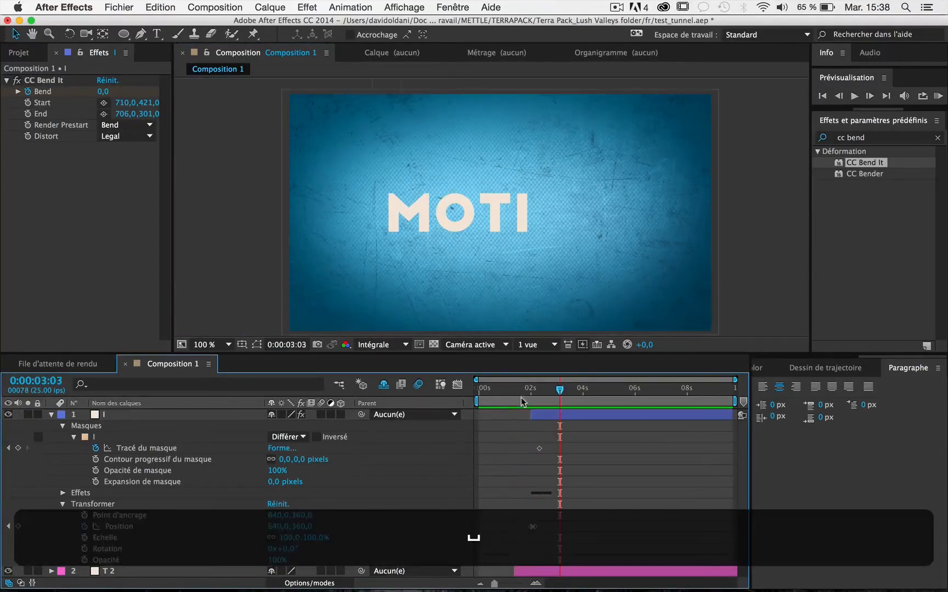
left_click(480, 390)
key("space")
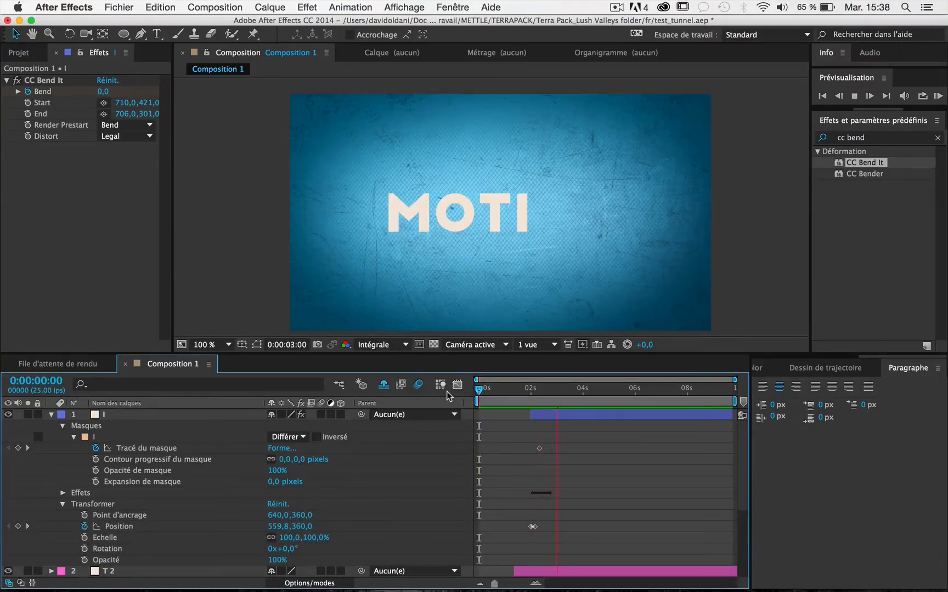
left_click(503, 389)
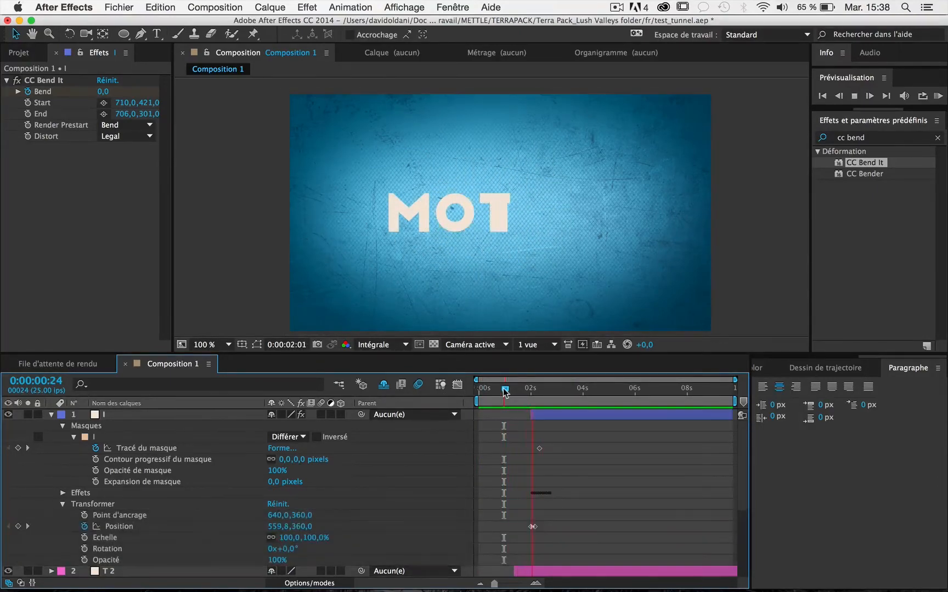
key("space")
key("super+s")
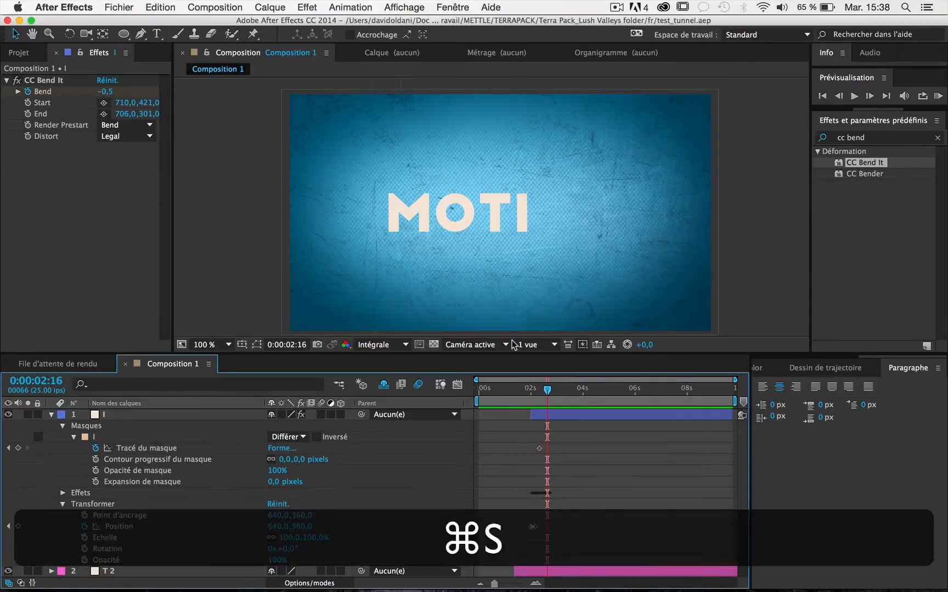
Replay the I's slide and wobble several times, starting from different points before it appears, to judge its motion.
left_click_drag(540, 391, 496, 395)
key("space")
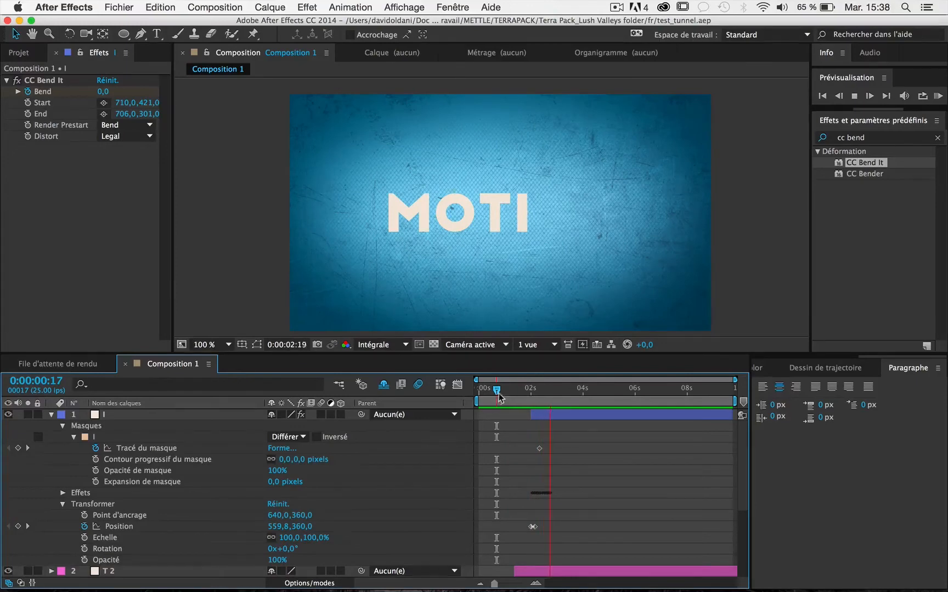
key("space")
left_click_drag(537, 391, 506, 391)
key("space")
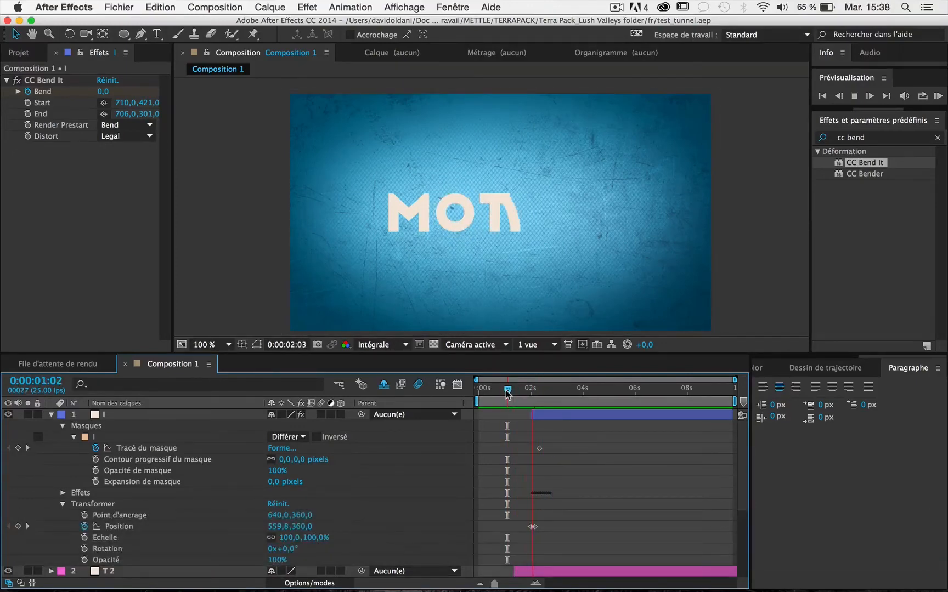
key("space")
left_click(530, 391)
key("space")
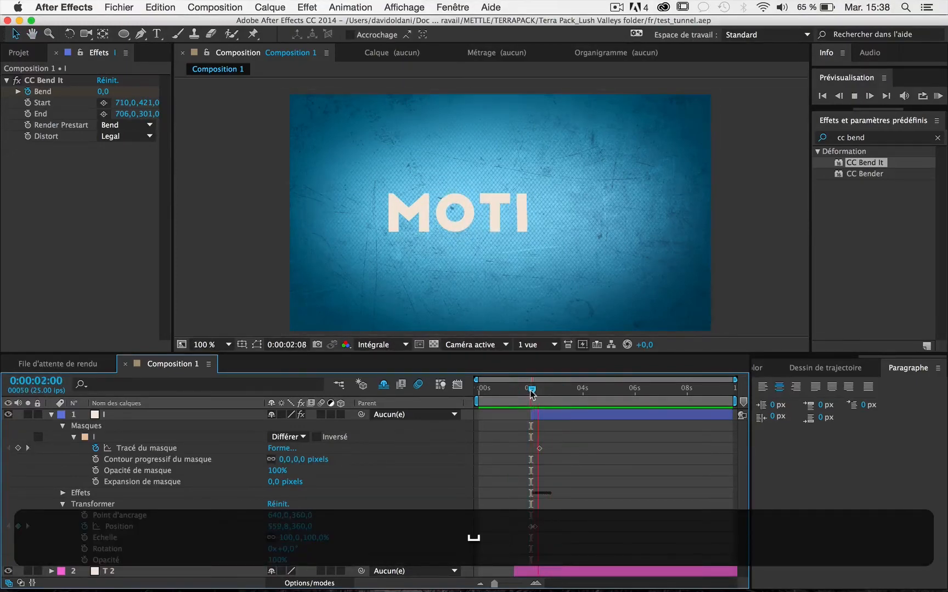
key("space")
key("space")
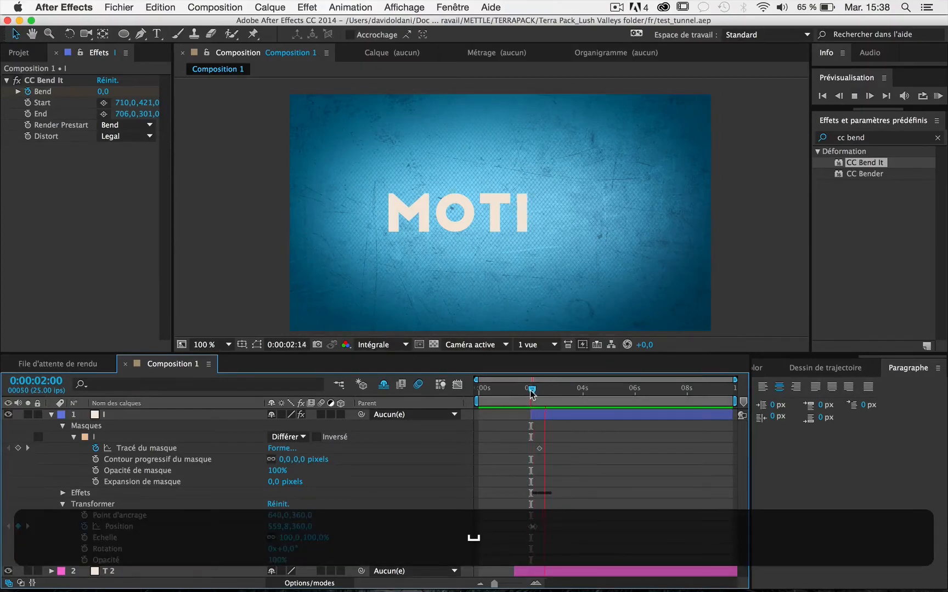
left_click_drag(531, 391, 510, 393)
key("space")
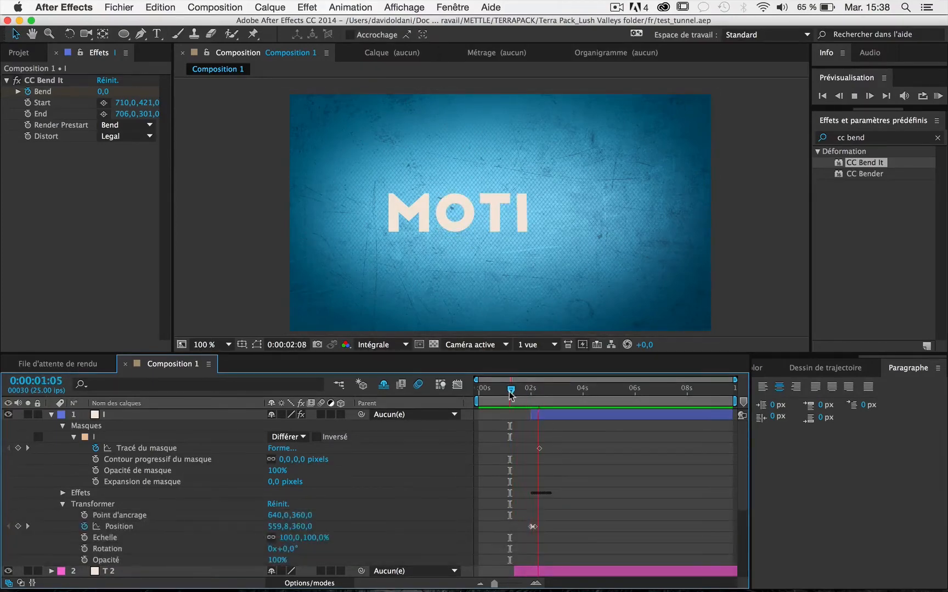
key("space")
Reveal the I layer's keyframed properties and strengthen its leftward Bend at the 0:00:02:03 keyframe.
scroll(473, 214, "up", 1)
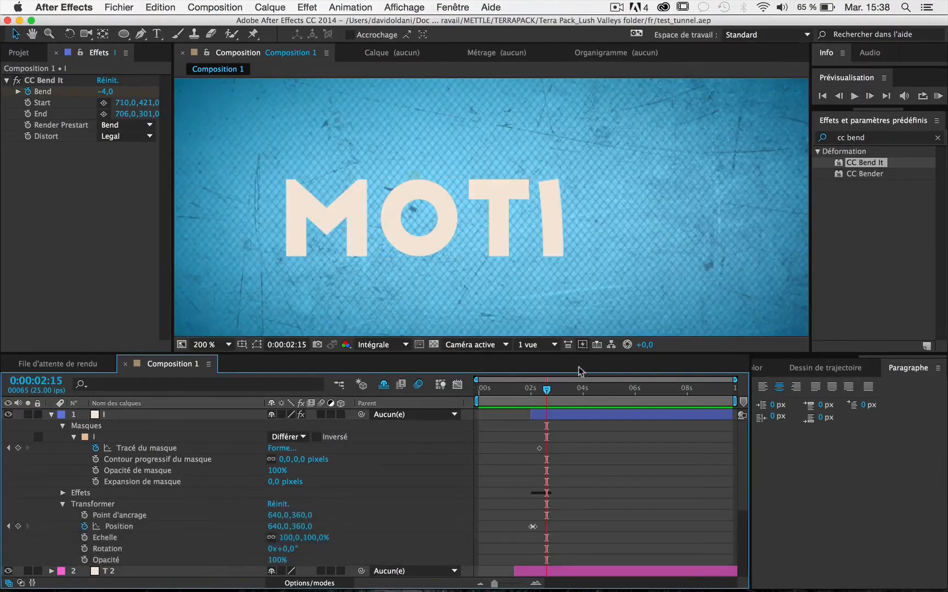
left_click(529, 398)
left_click_drag(531, 399, 534, 398)
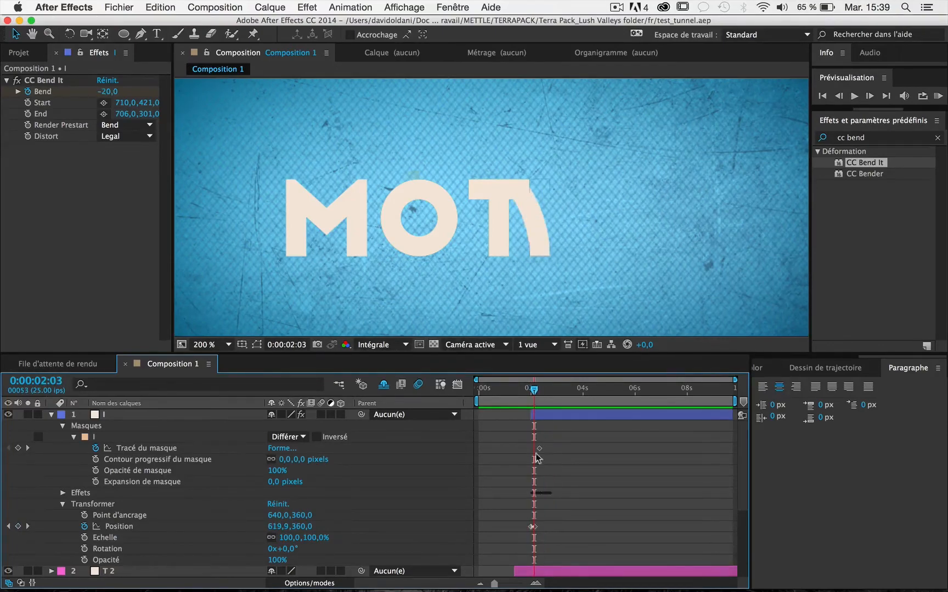
left_click(555, 417)
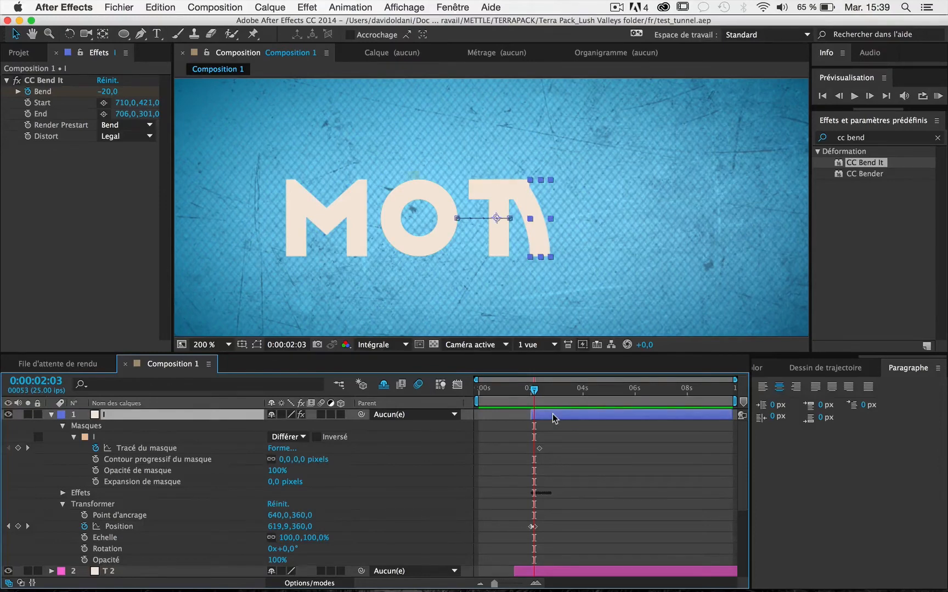
key("u")
scroll(529, 473, "up", 5)
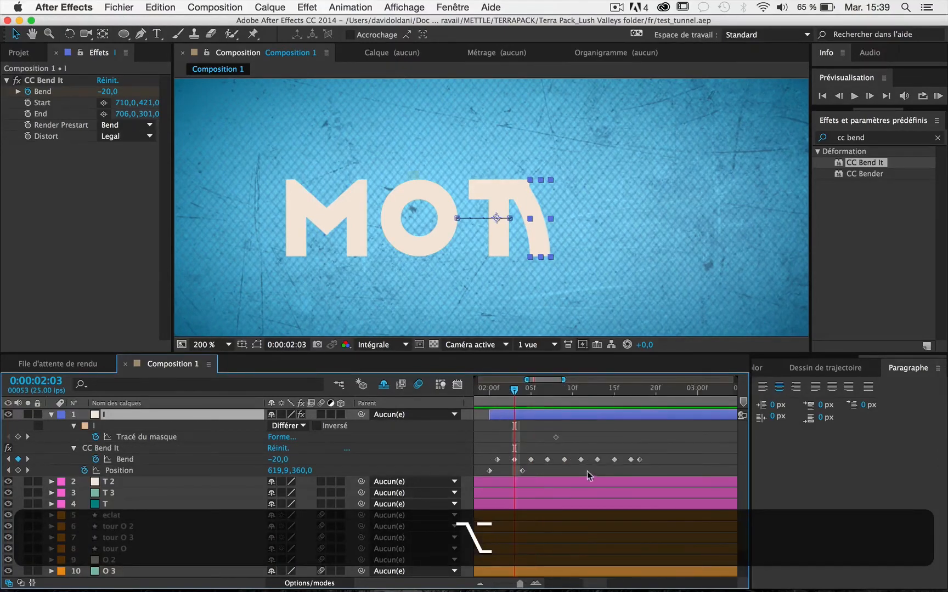
left_click_drag(264, 460, 247, 461)
Preview the I's adjusted bend up close, then replay its entrance with the whole composition in view.
left_click_drag(499, 398, 530, 392)
key("space")
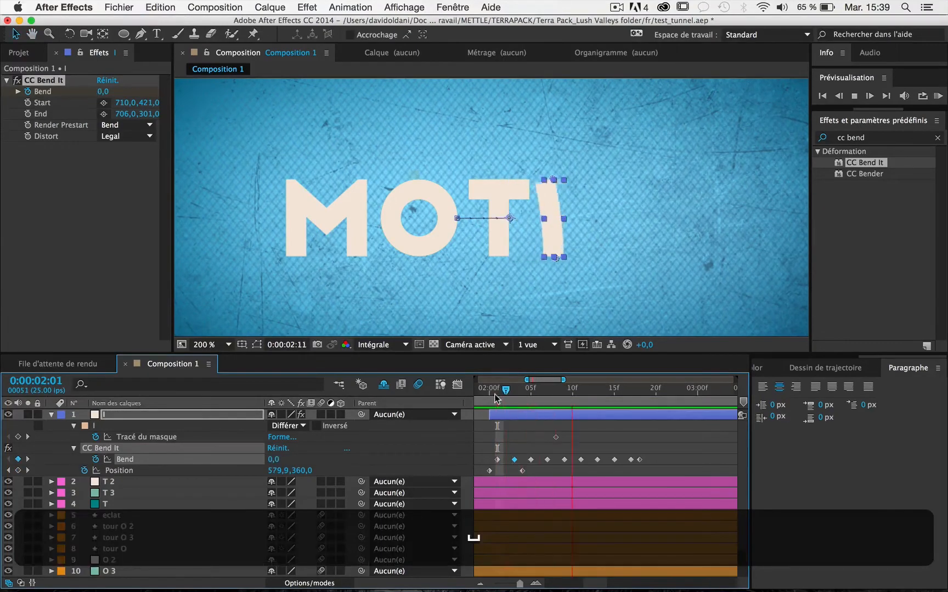
scroll(493, 234, "down", 1)
left_click(201, 264)
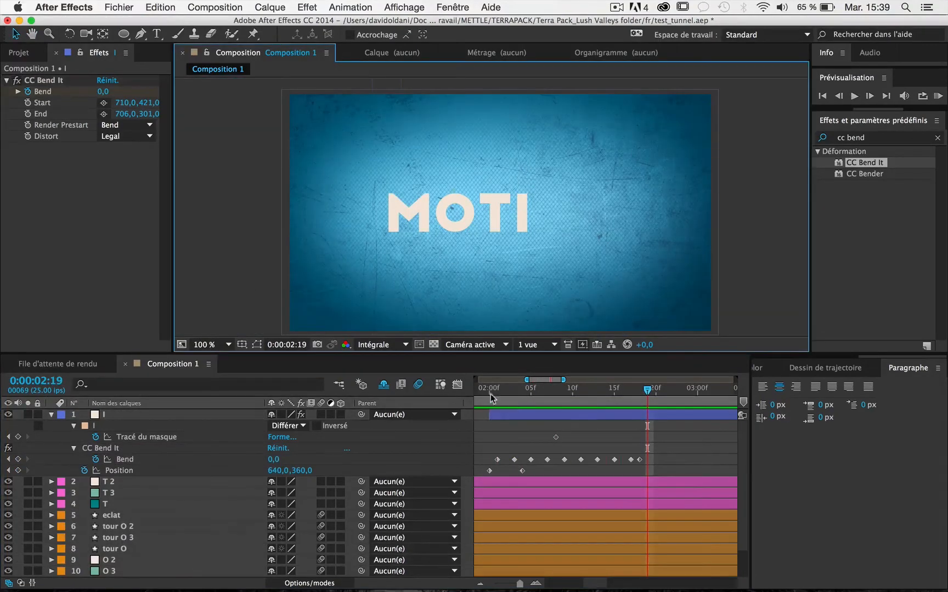
left_click_drag(491, 398, 479, 393)
key("space")
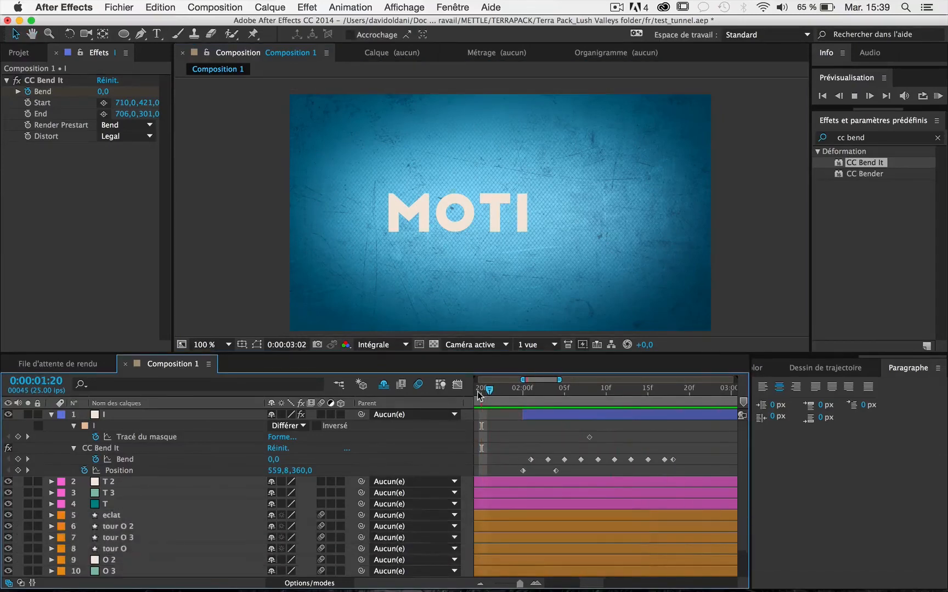
key("space")
scroll(504, 461, "down", 5)
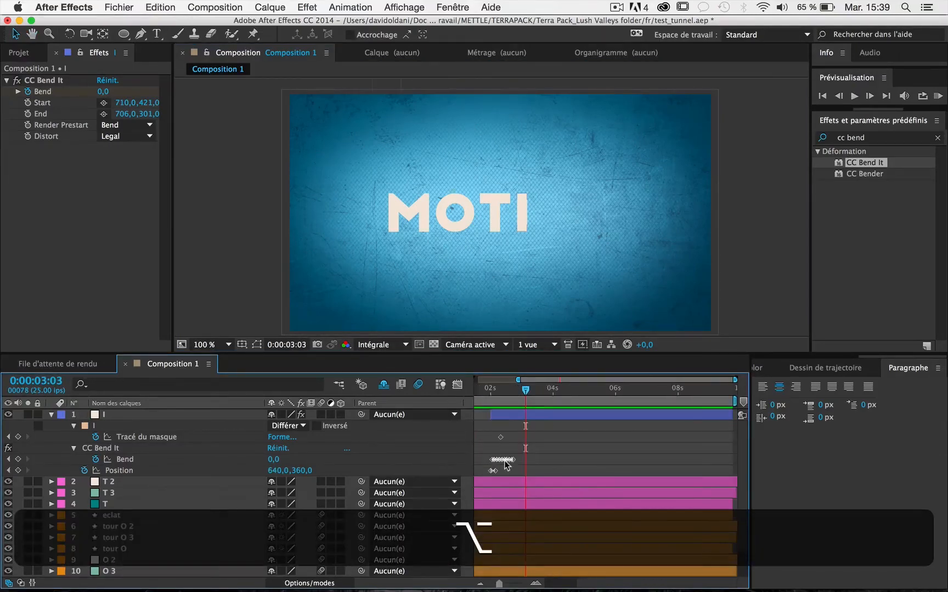
left_click(495, 394)
key("space")
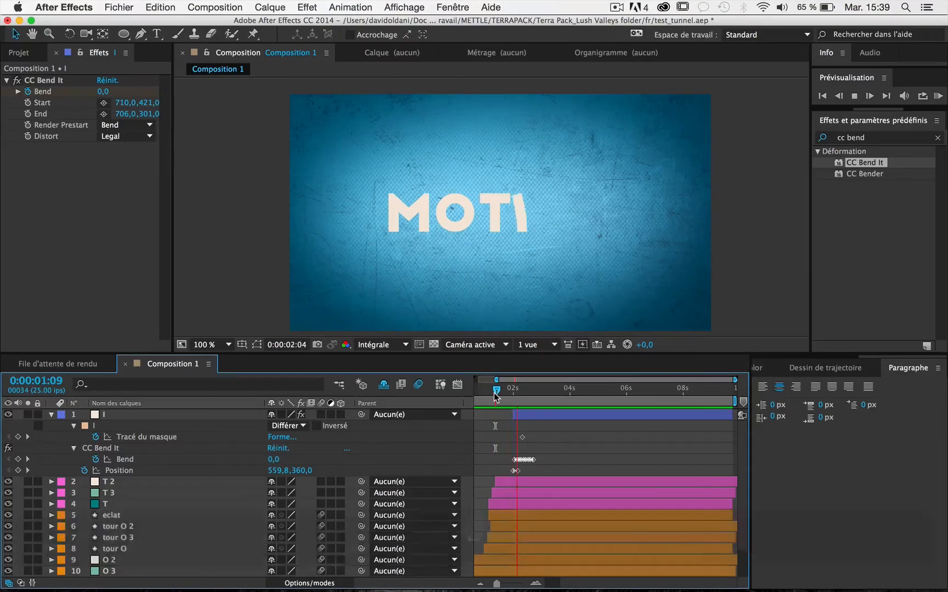
key("space")
Apply Easy Ease to both Position keyframes of the I layer and preview the slide from 0:00:01:11.
left_click_drag(528, 469, 499, 477)
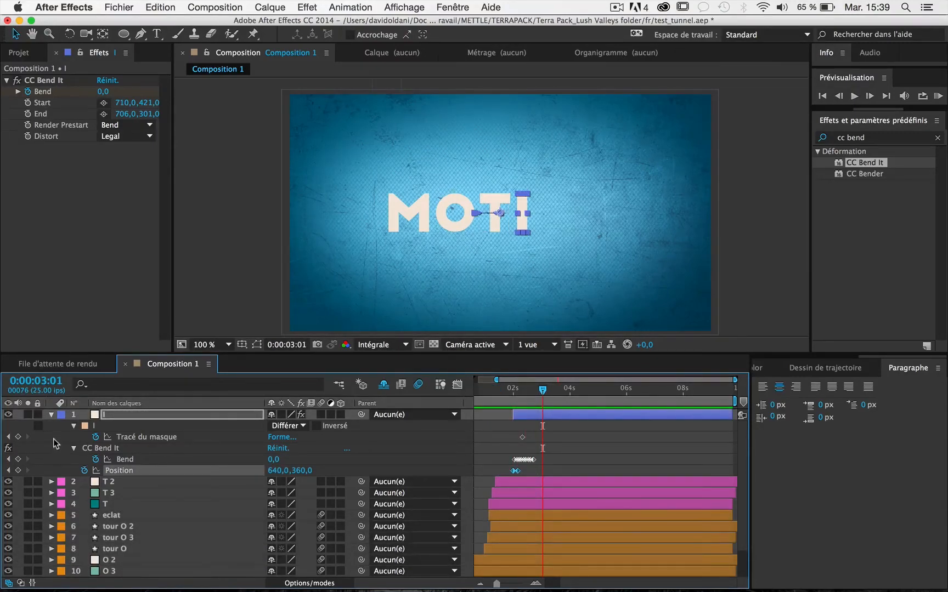
key("F9")
key("space")
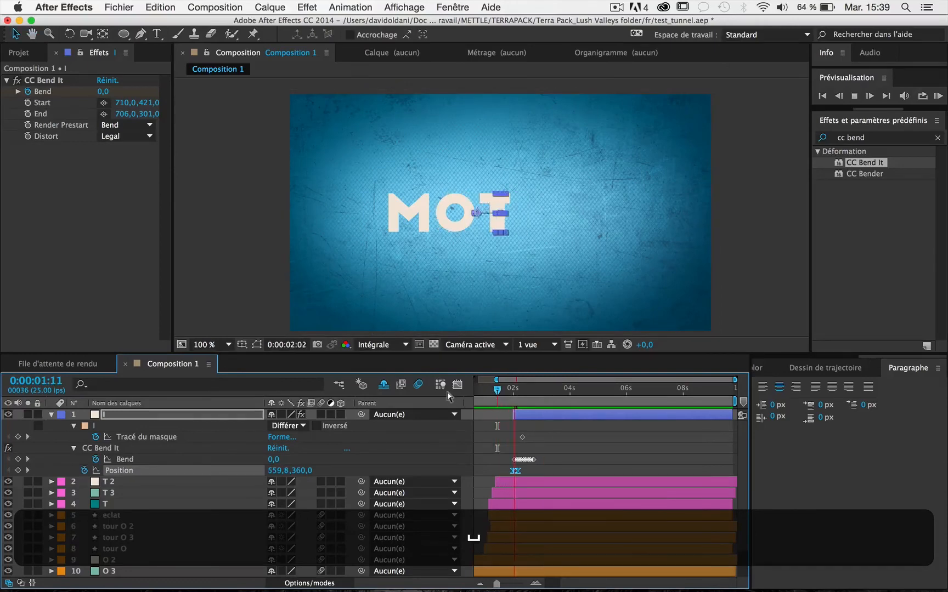
key("space")
Play the title animation from 0:00:00:00 and replay the I's eased entrance from several earlier points to check its timing.
key("Home")
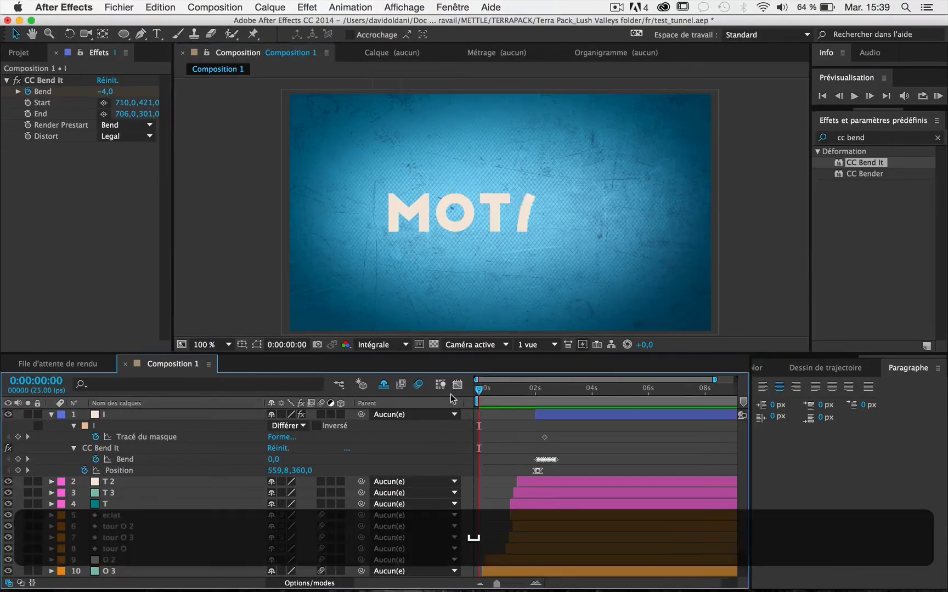
key("space")
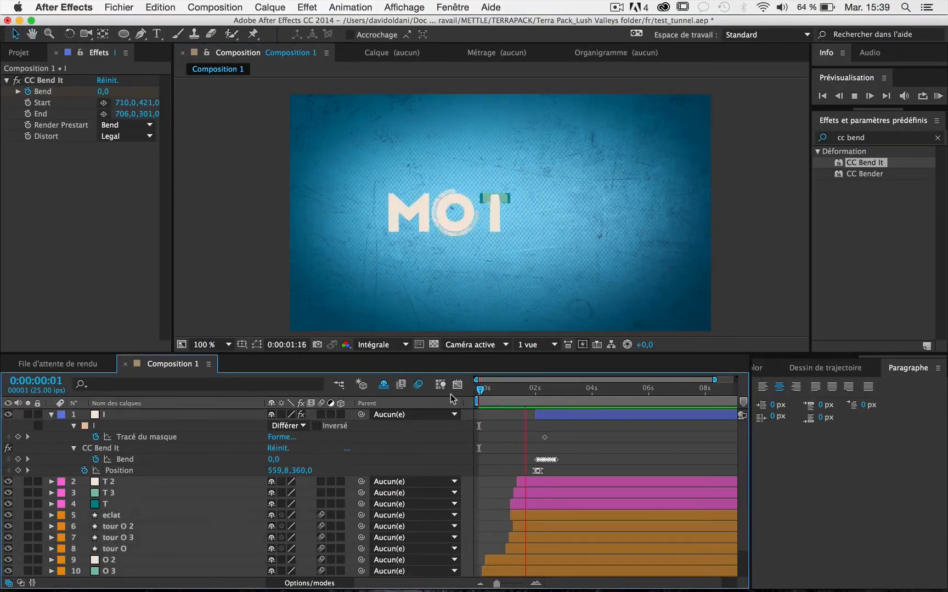
key("space")
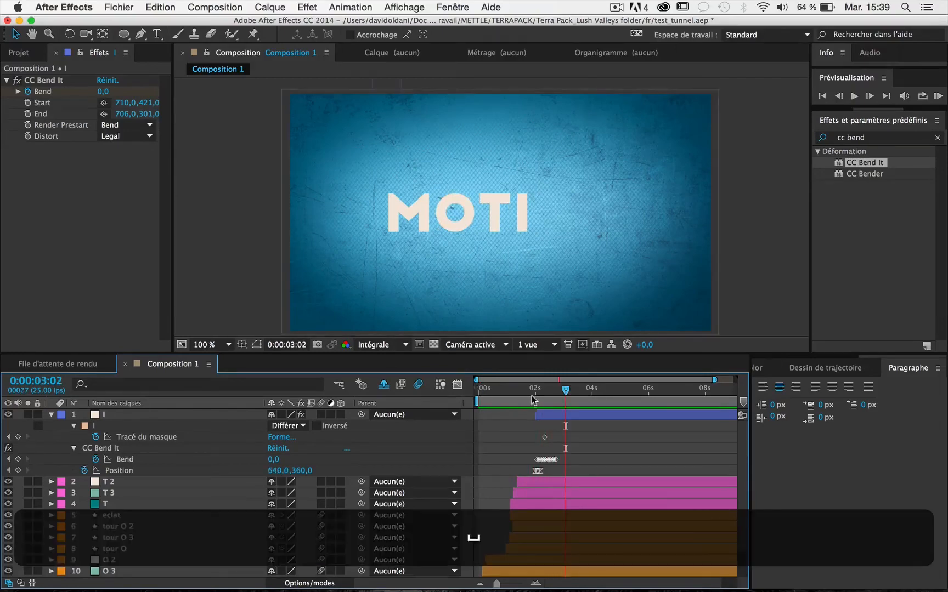
left_click_drag(530, 394, 497, 396)
key("space")
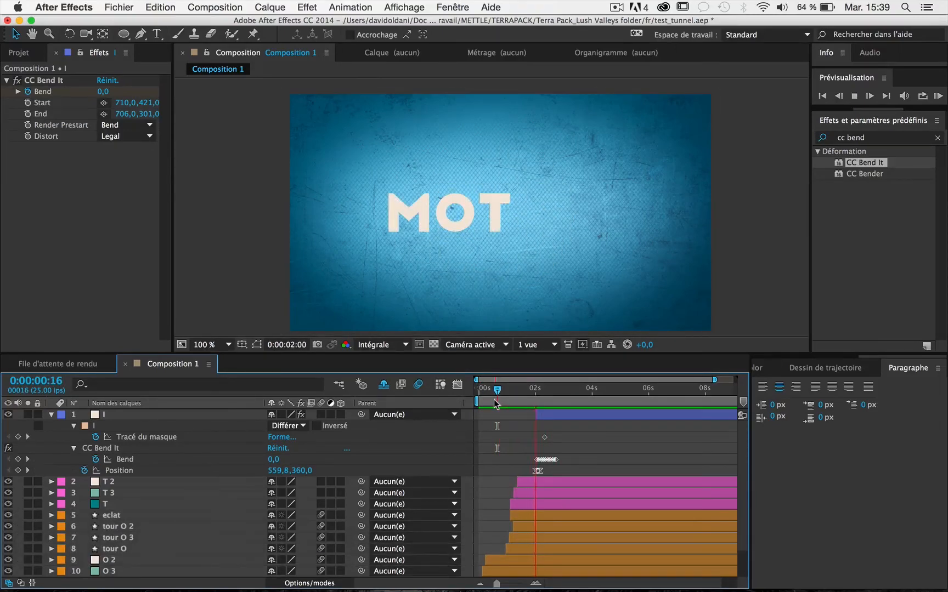
key("space")
left_click_drag(532, 397, 504, 398)
key("space")
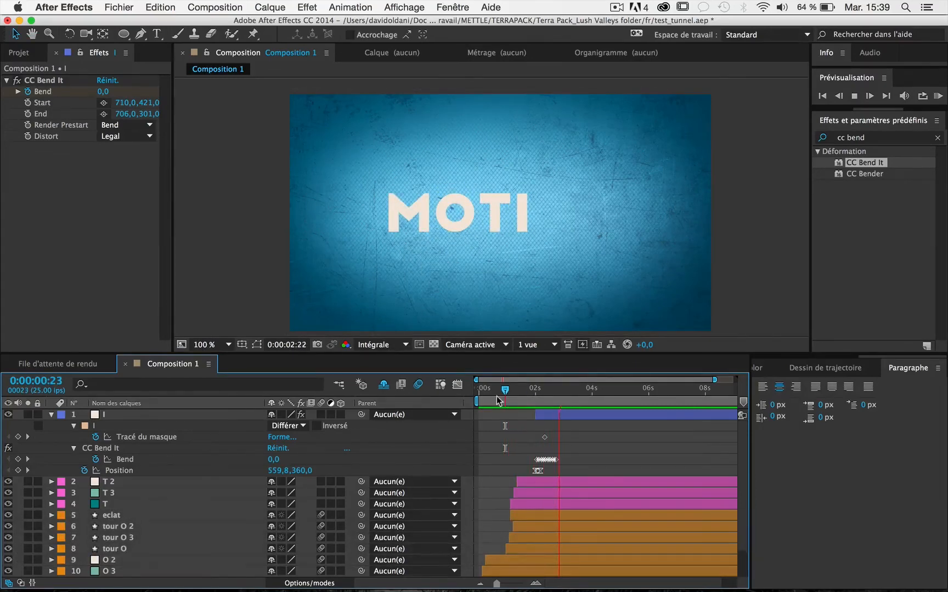
key("space")
mouse_move(535, 389)
left_mouse_down()
mouse_move(558, 390)
mouse_move(525, 394)
left_mouse_up()
key("space")
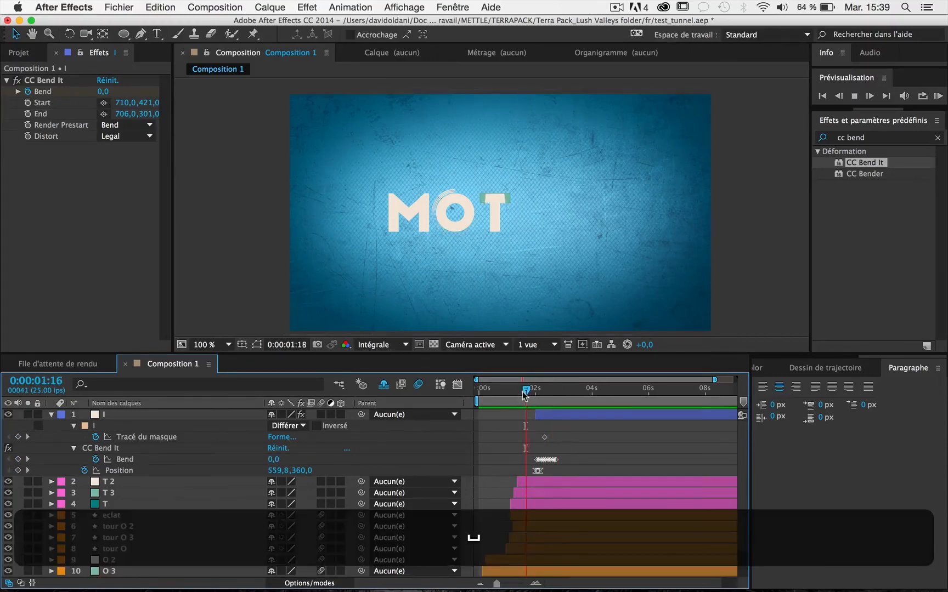
key("space")
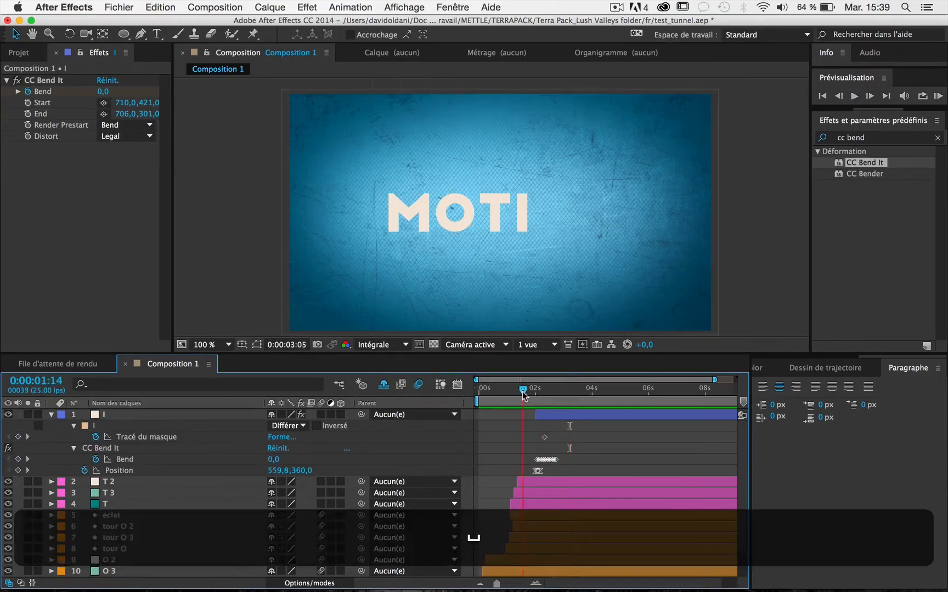
key("space")
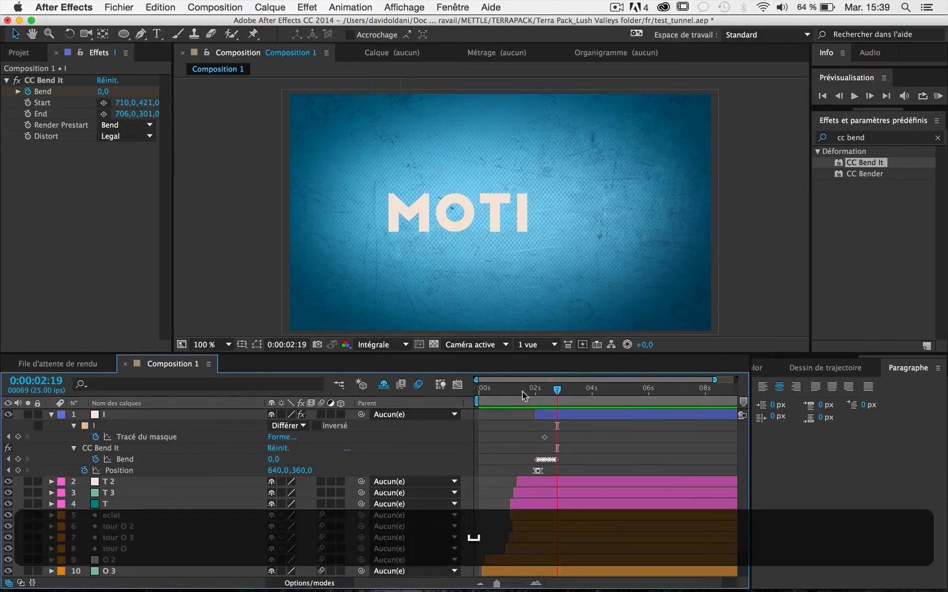
Move the current time to 0:00:03:16 and save the project.
left_click_drag(536, 389, 582, 397)
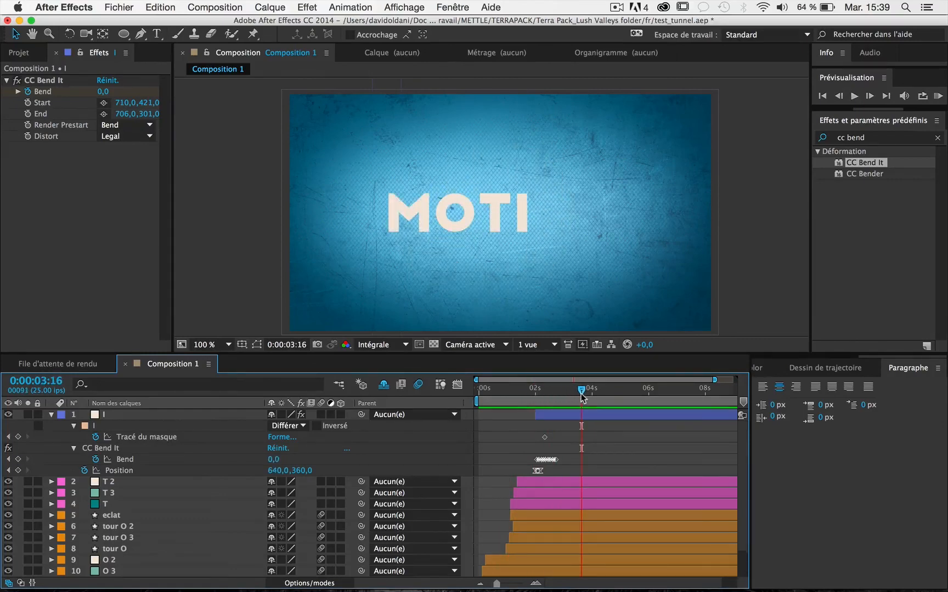
key("super+s")
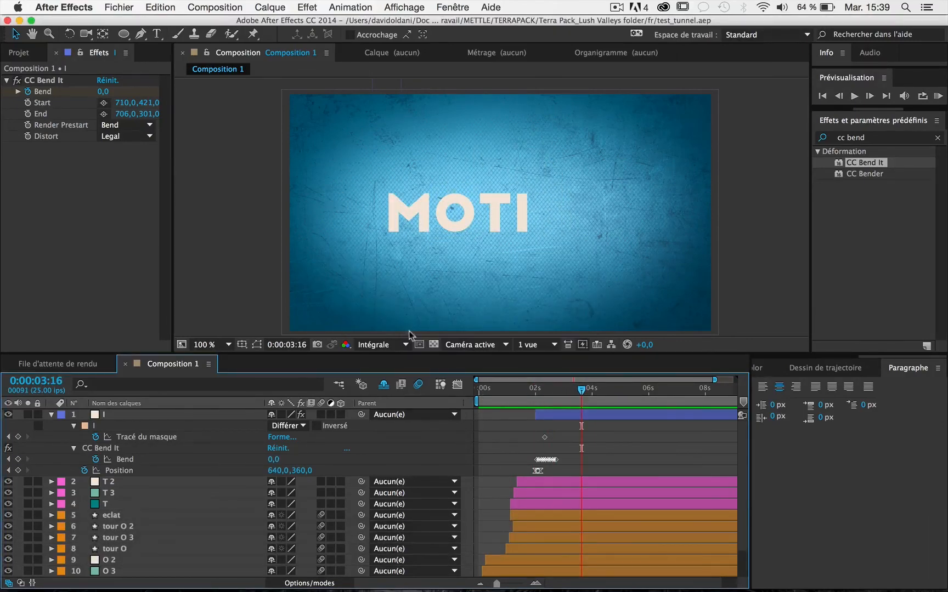